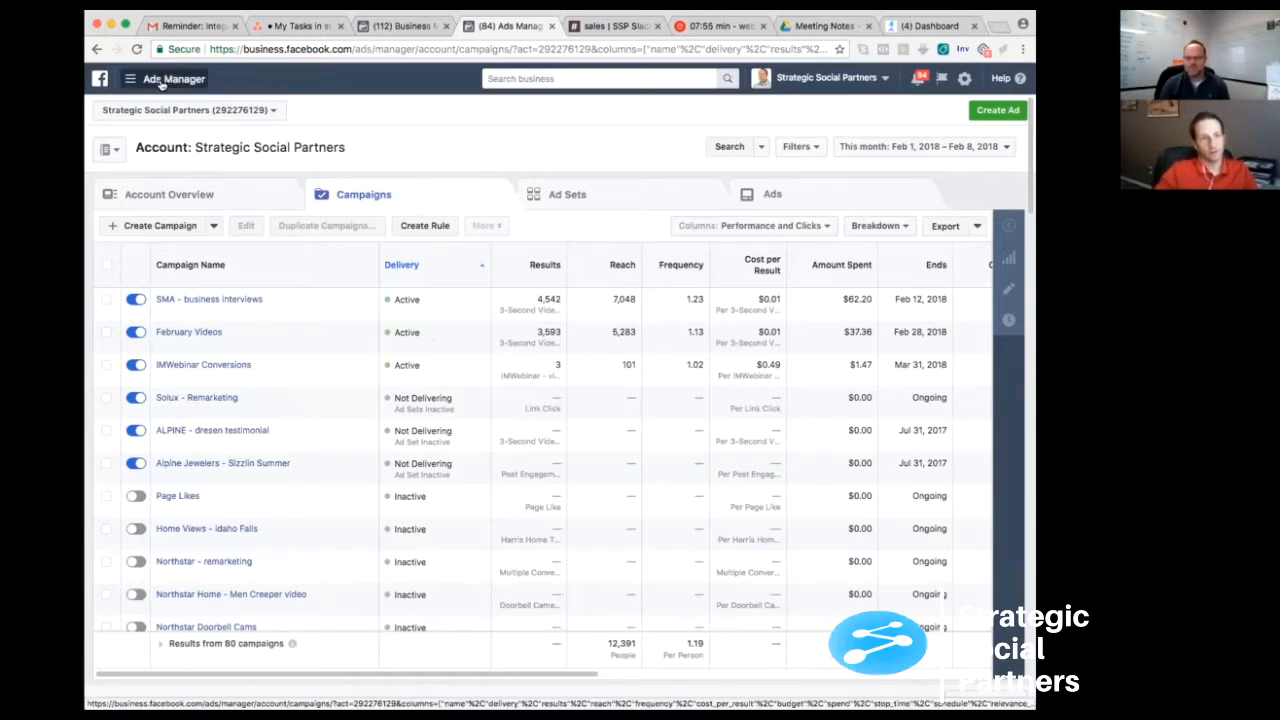
- Open the Audiences section of the business account's asset library
click(157, 81)
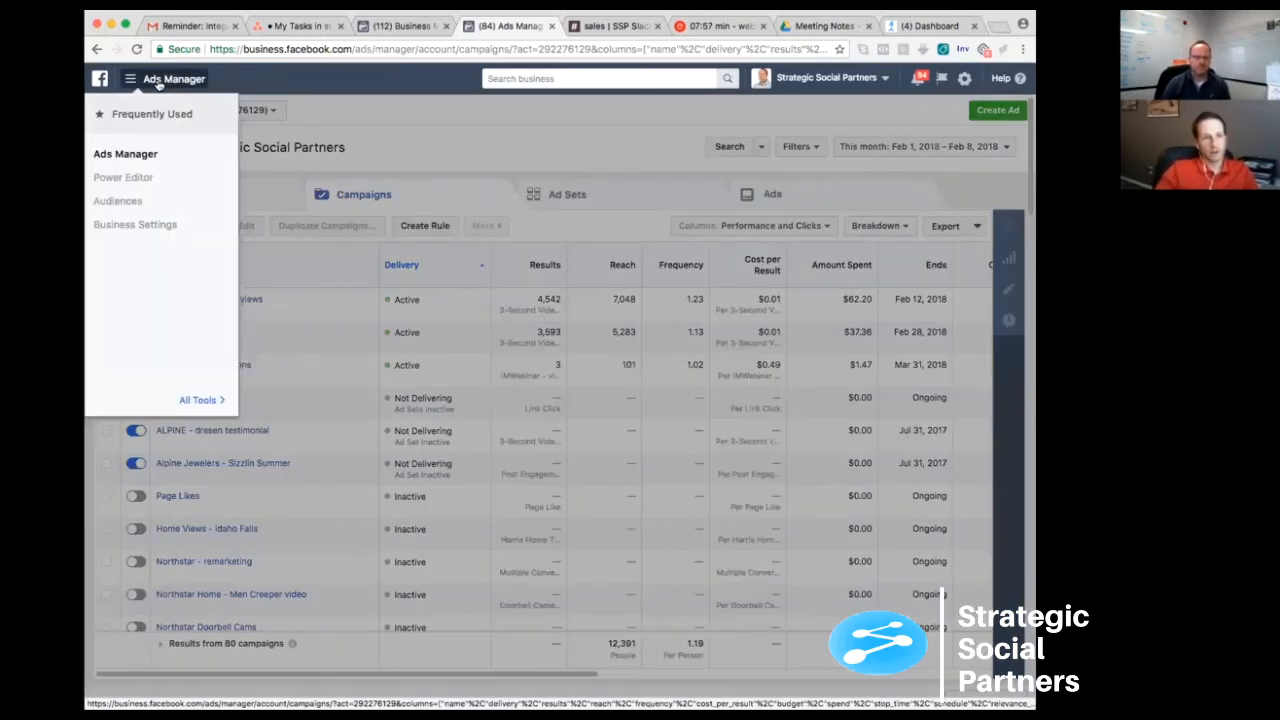
click(152, 81)
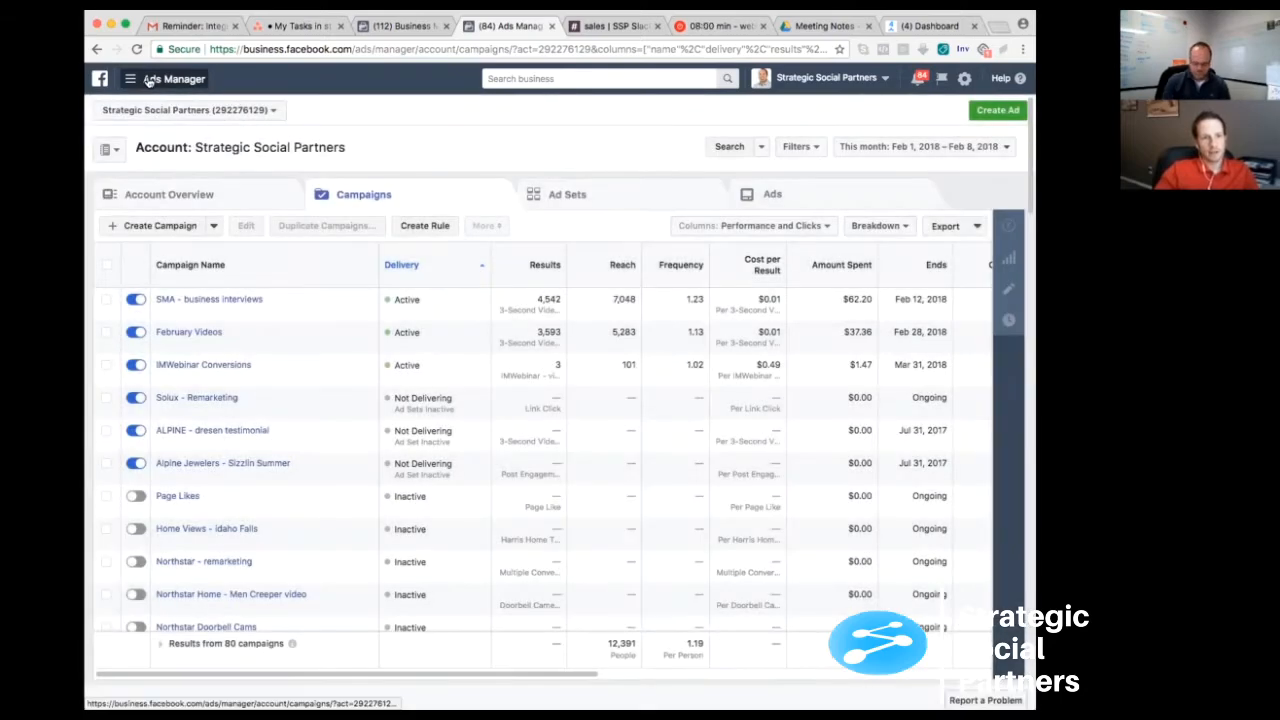
click(152, 81)
mouse_move(203, 400)
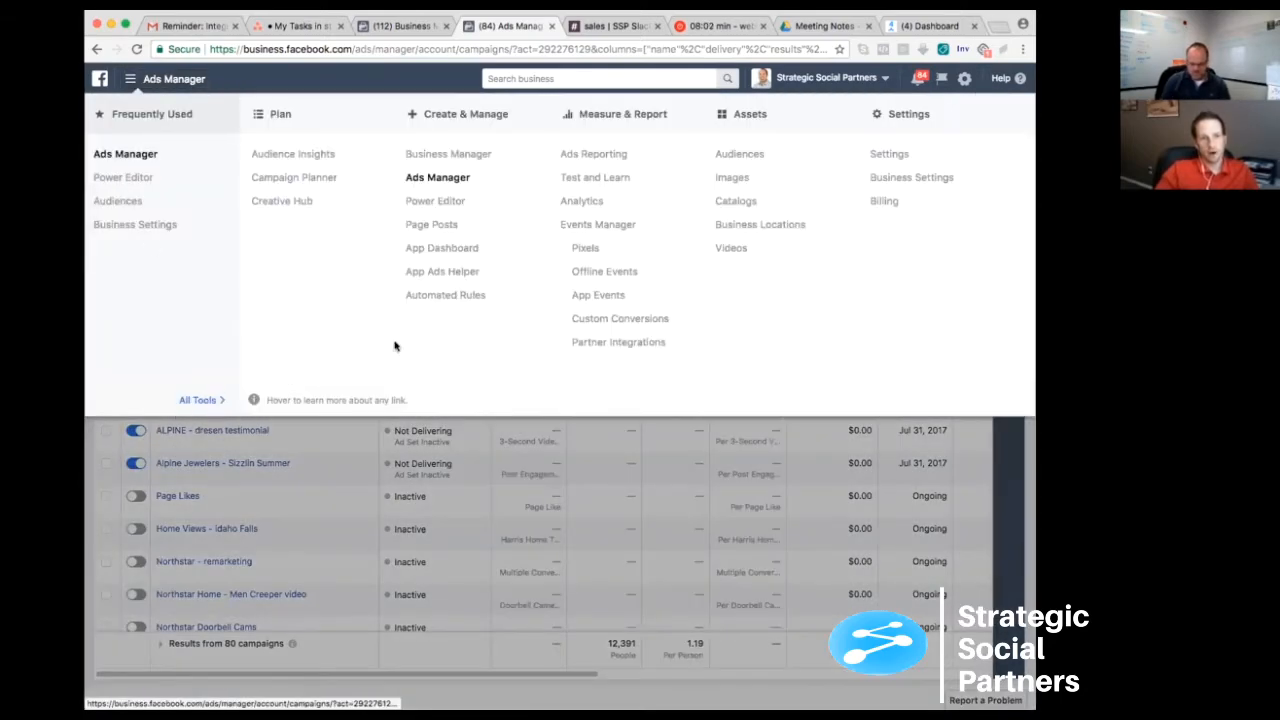
click(740, 155)
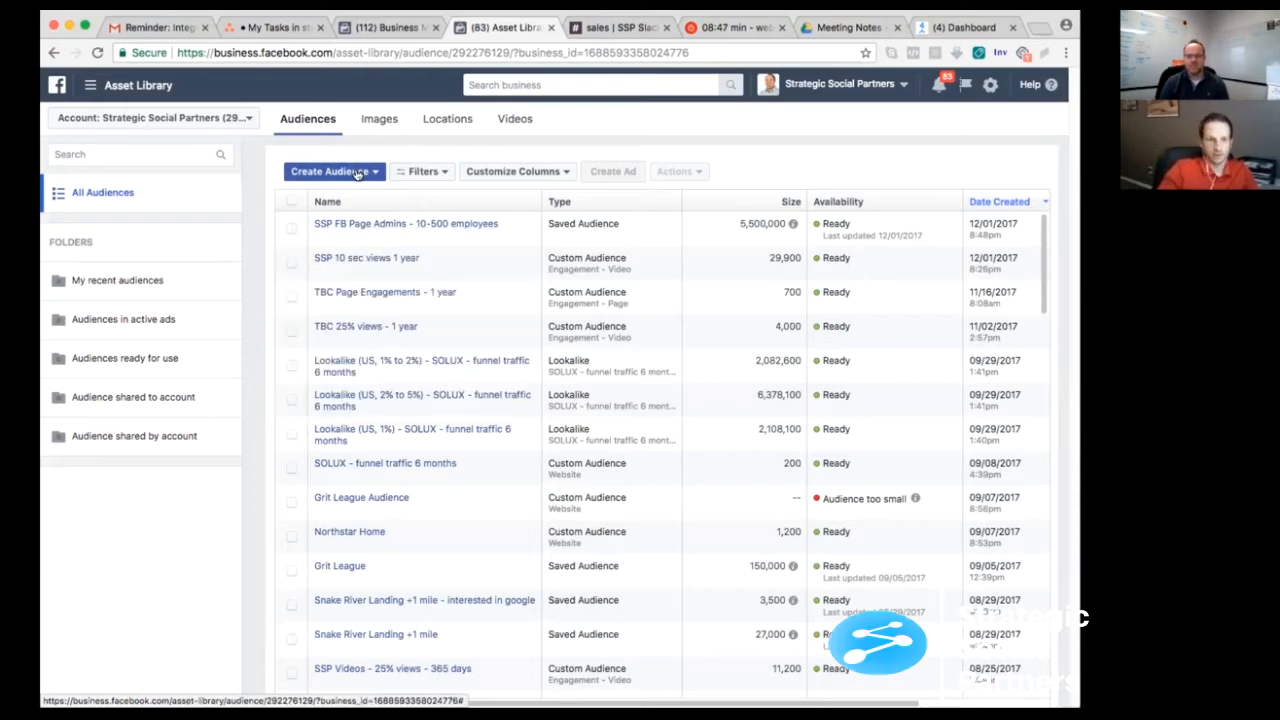
- Start a custom audience based on video engagement, covering people who have watched at 25% of your video
click(303, 172)
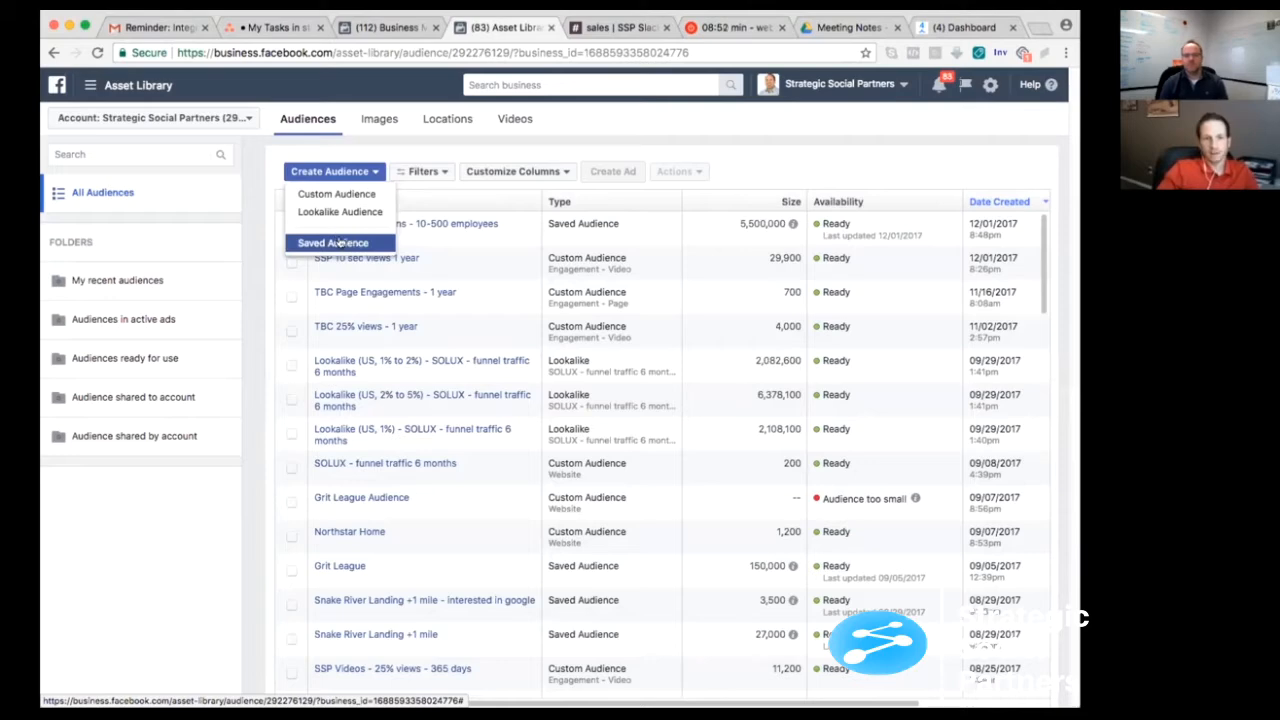
click(364, 171)
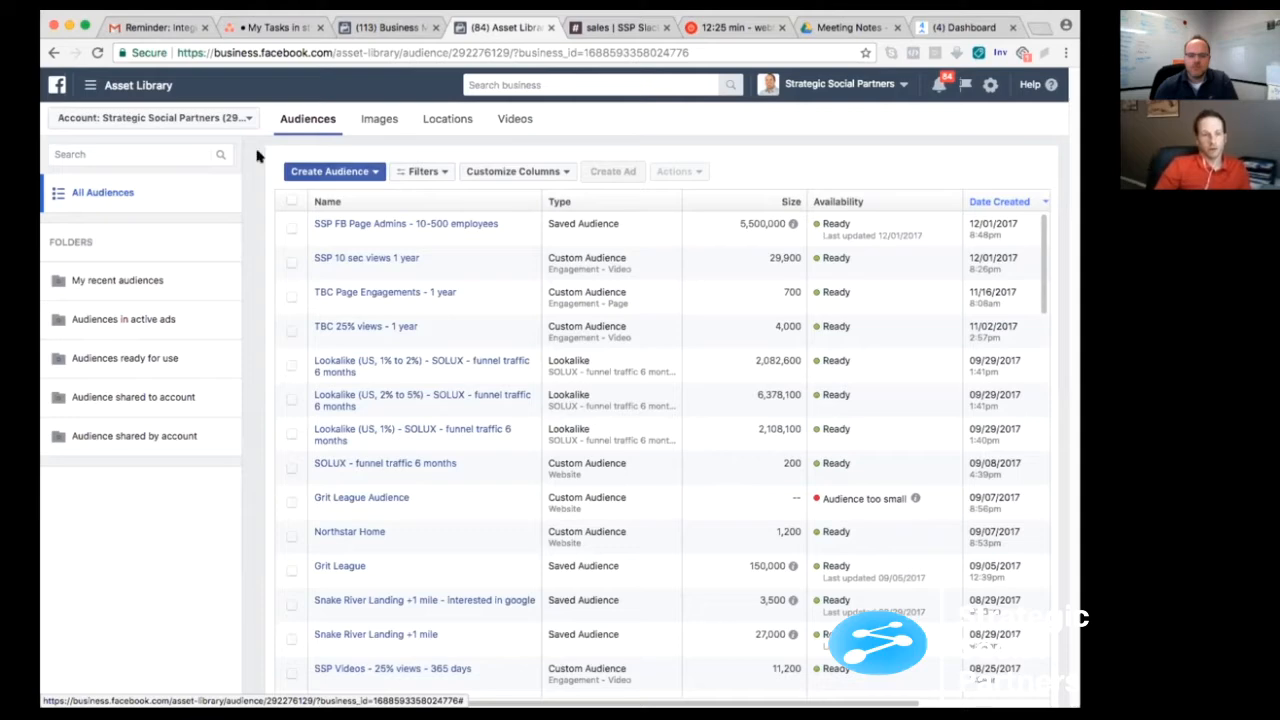
click(368, 173)
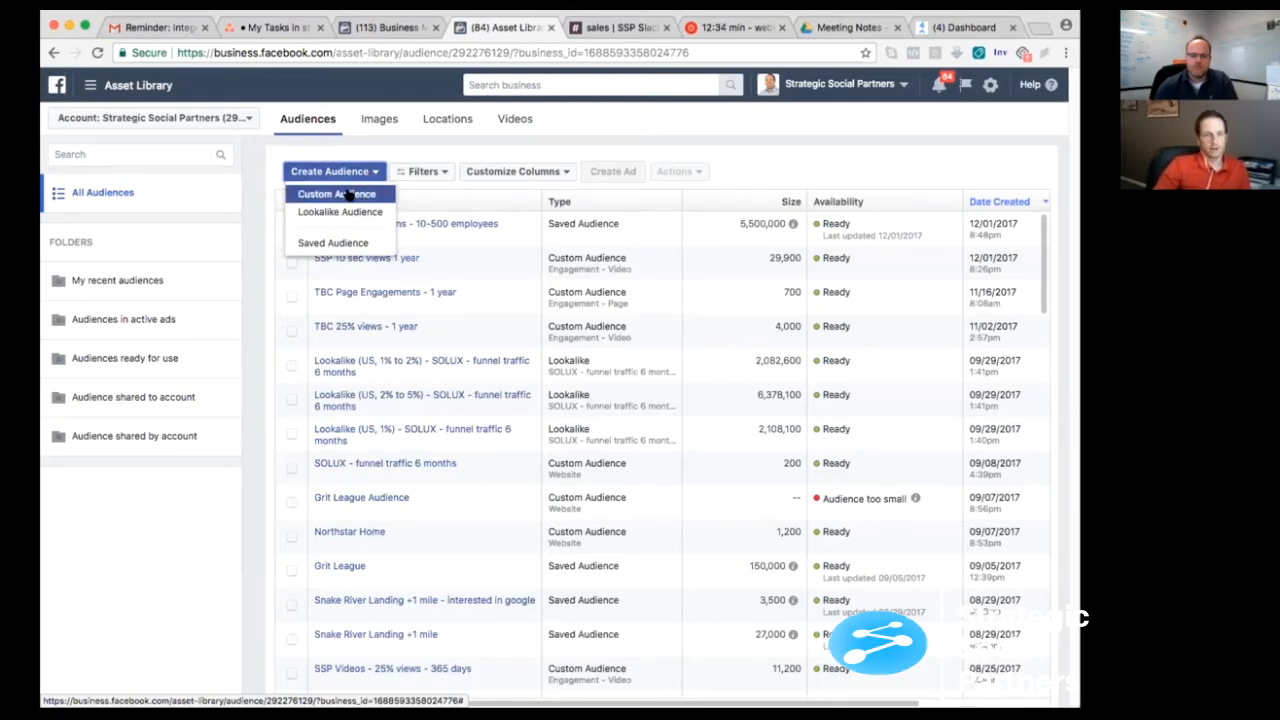
click(581, 204)
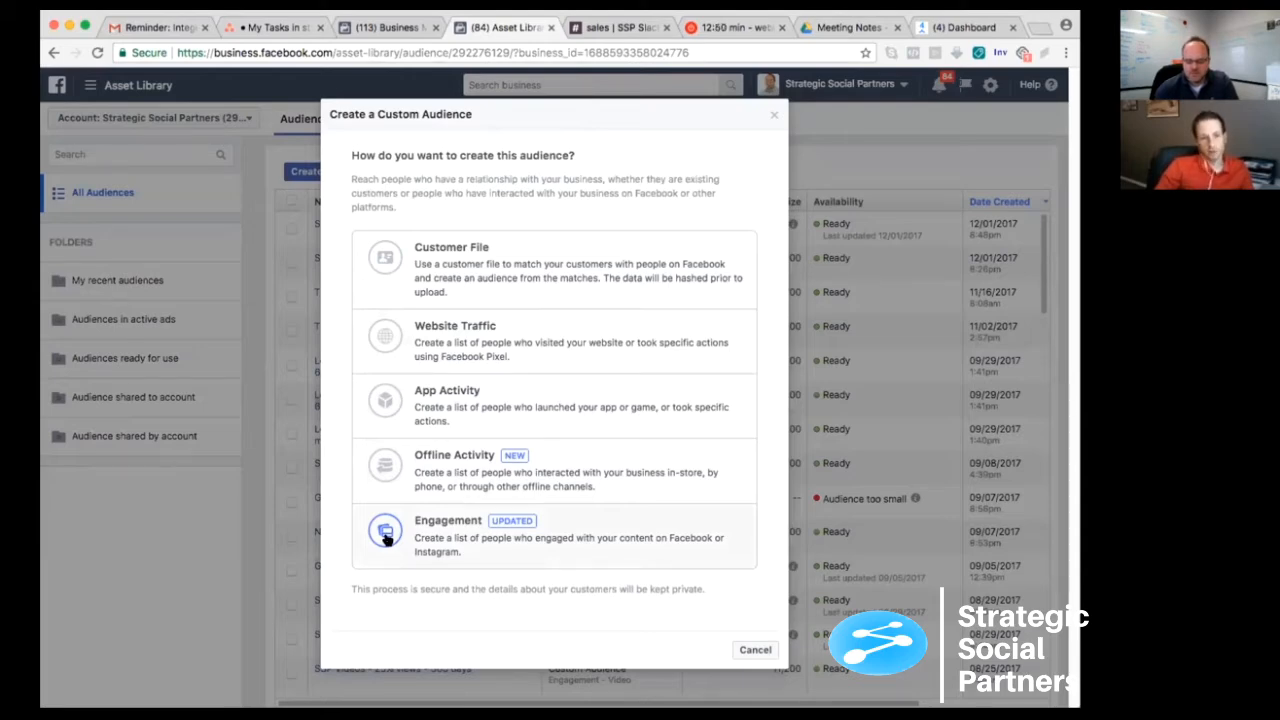
click(499, 539)
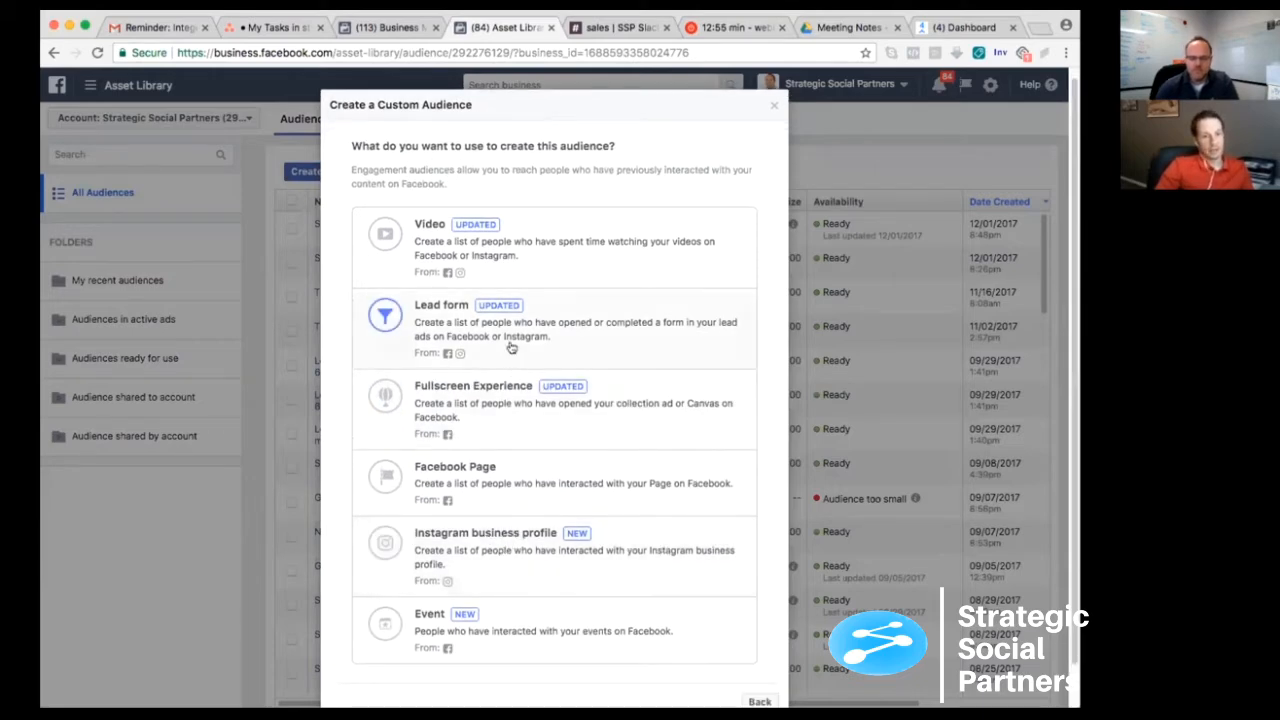
click(563, 257)
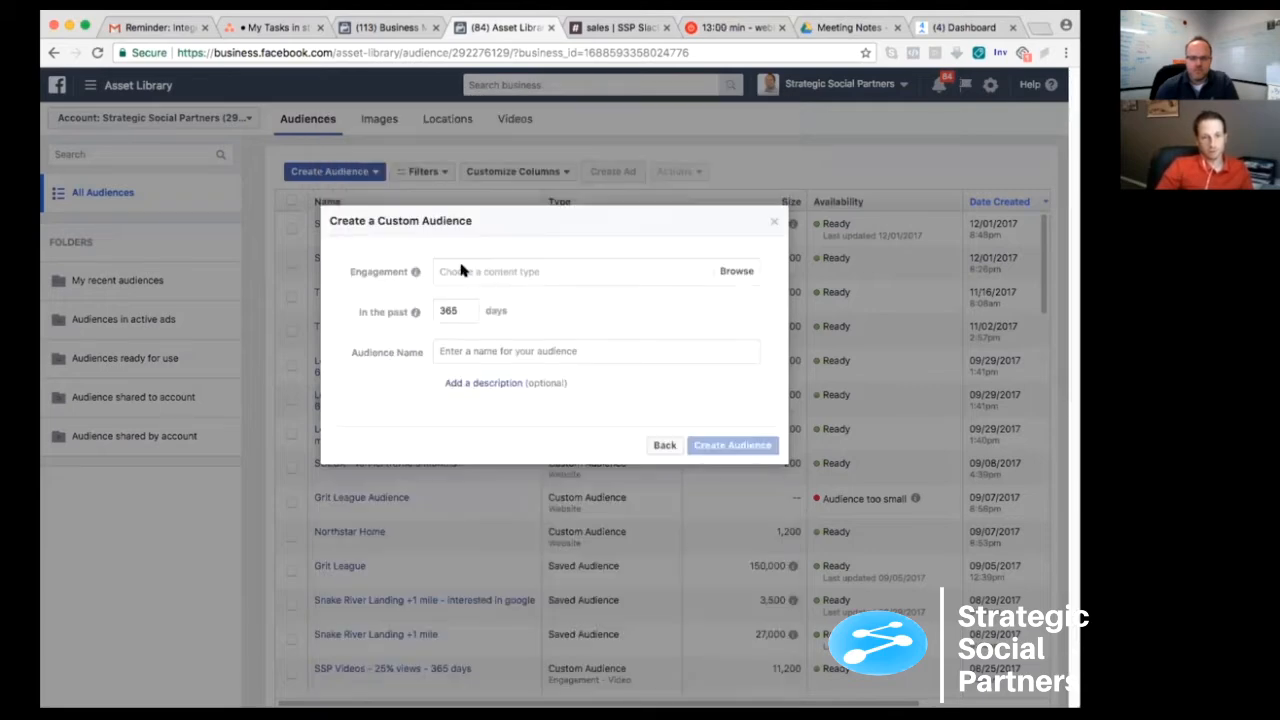
click(586, 290)
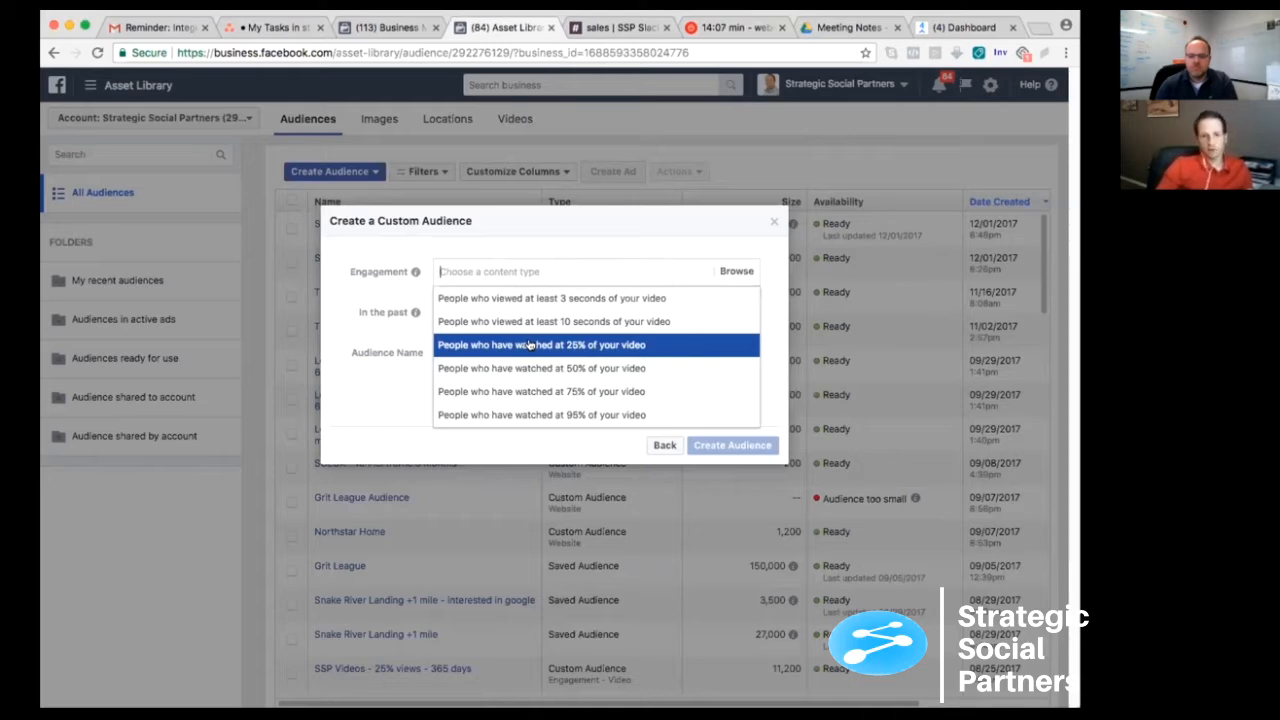
click(567, 344)
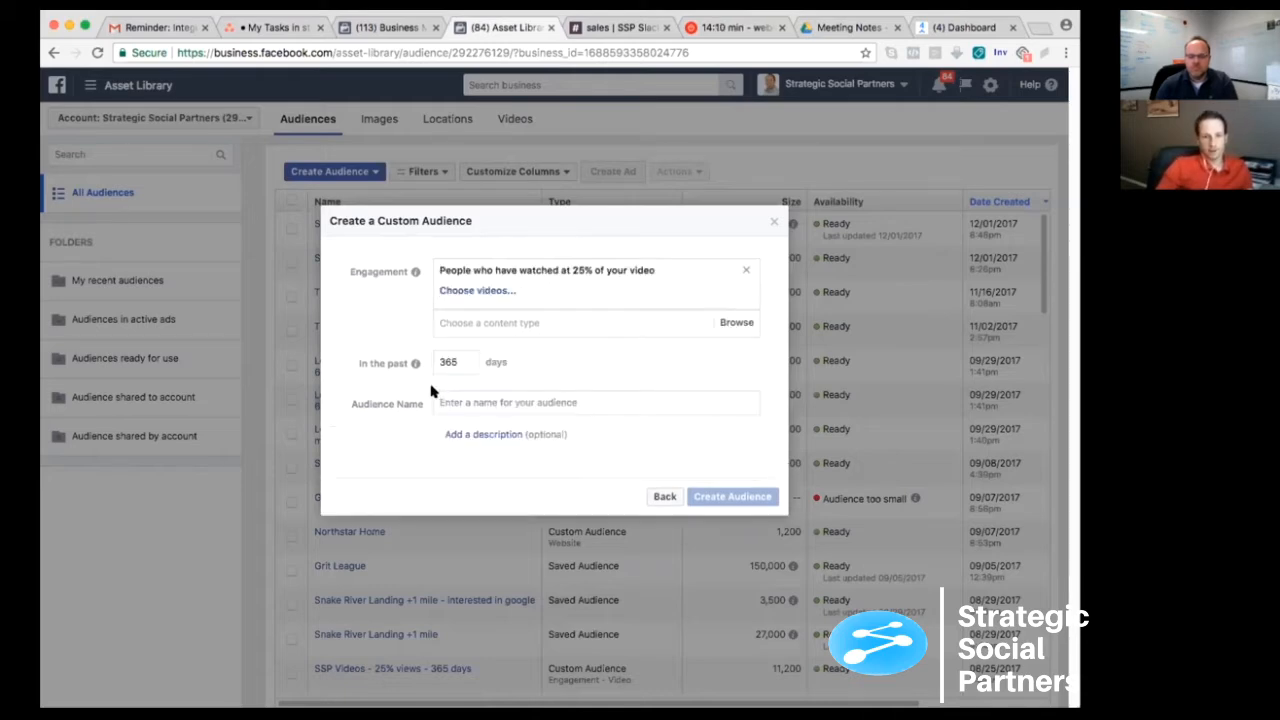
- Open the video selection for the engagement rule and choose the Rainbow International of Idaho Falls page as source
click(462, 292)
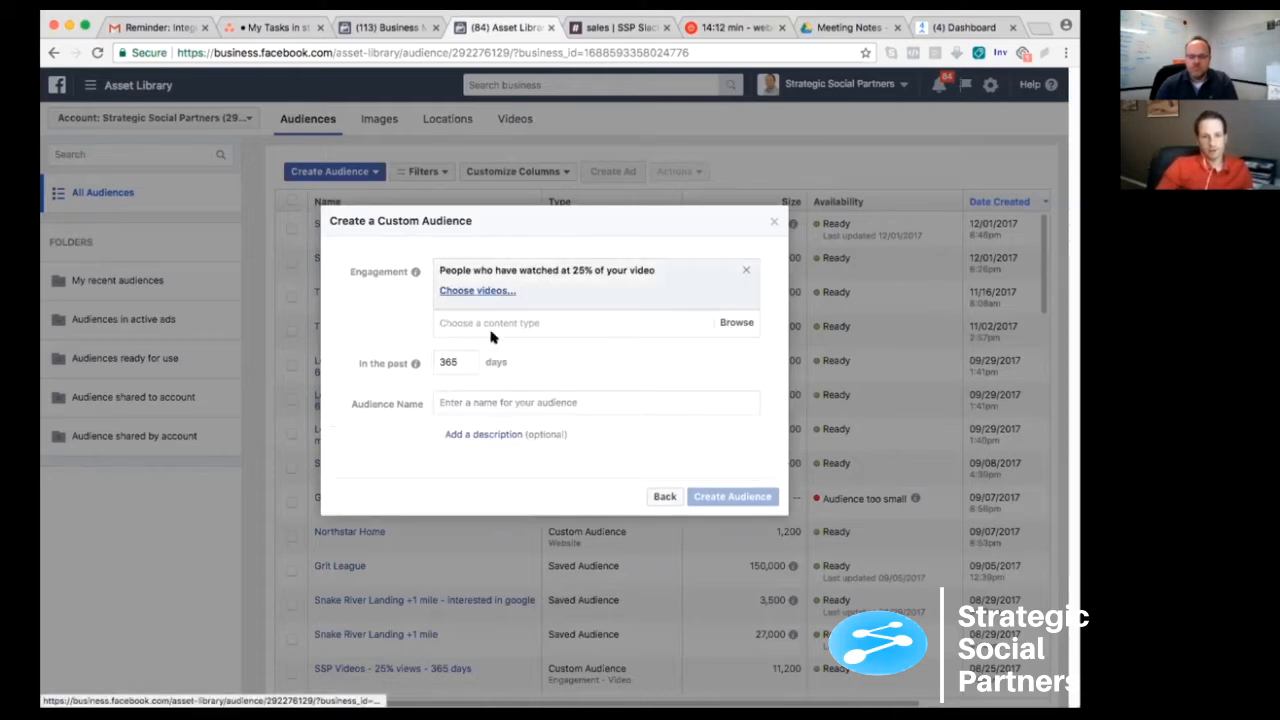
click(462, 175)
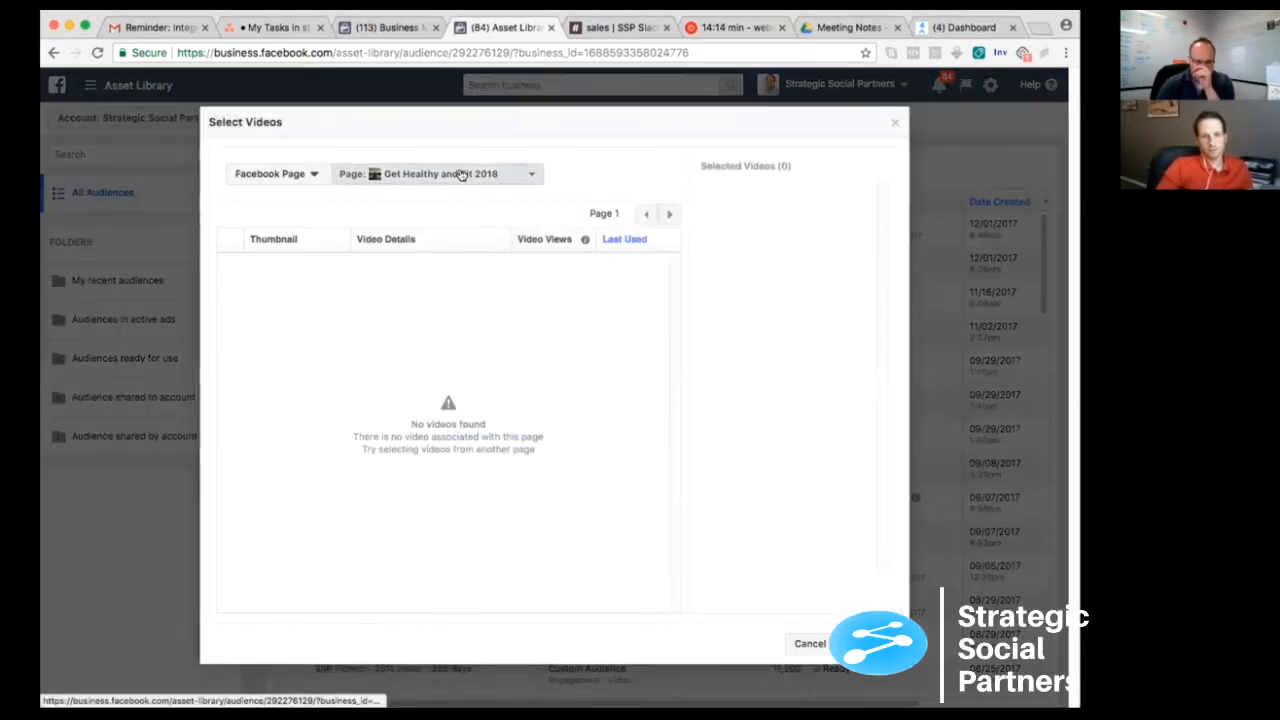
text(str)
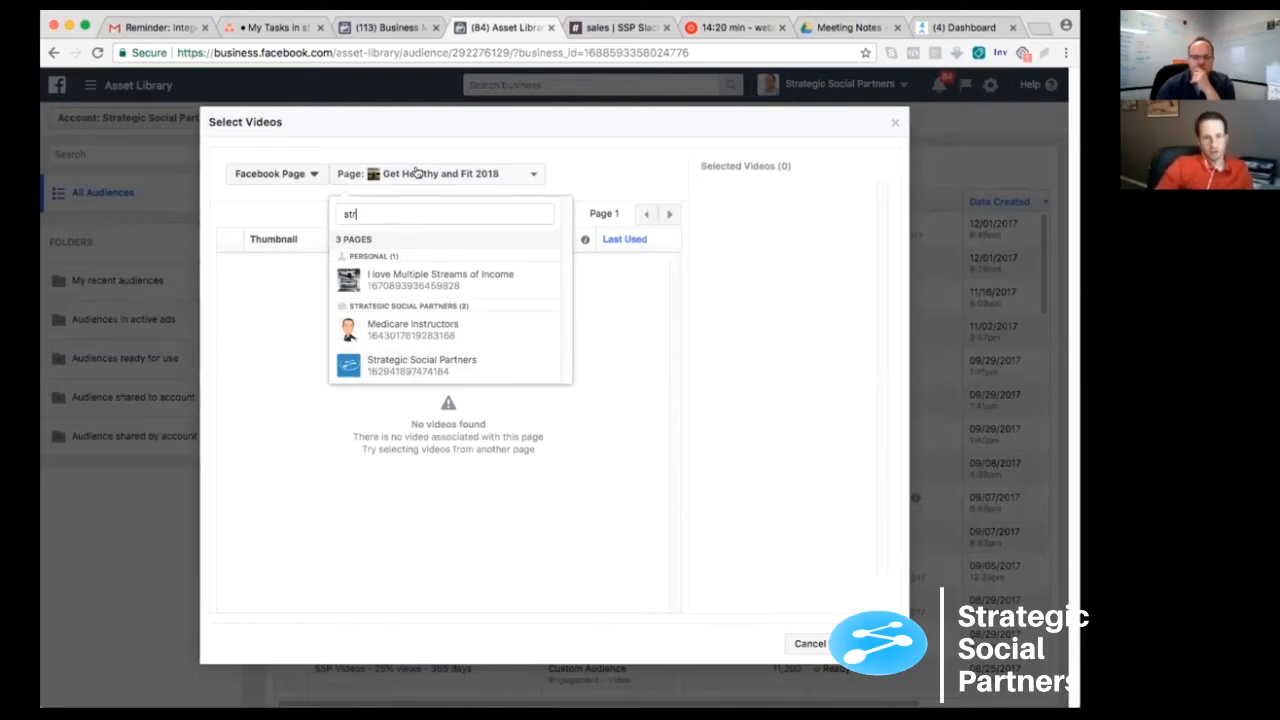
text(rainbo)
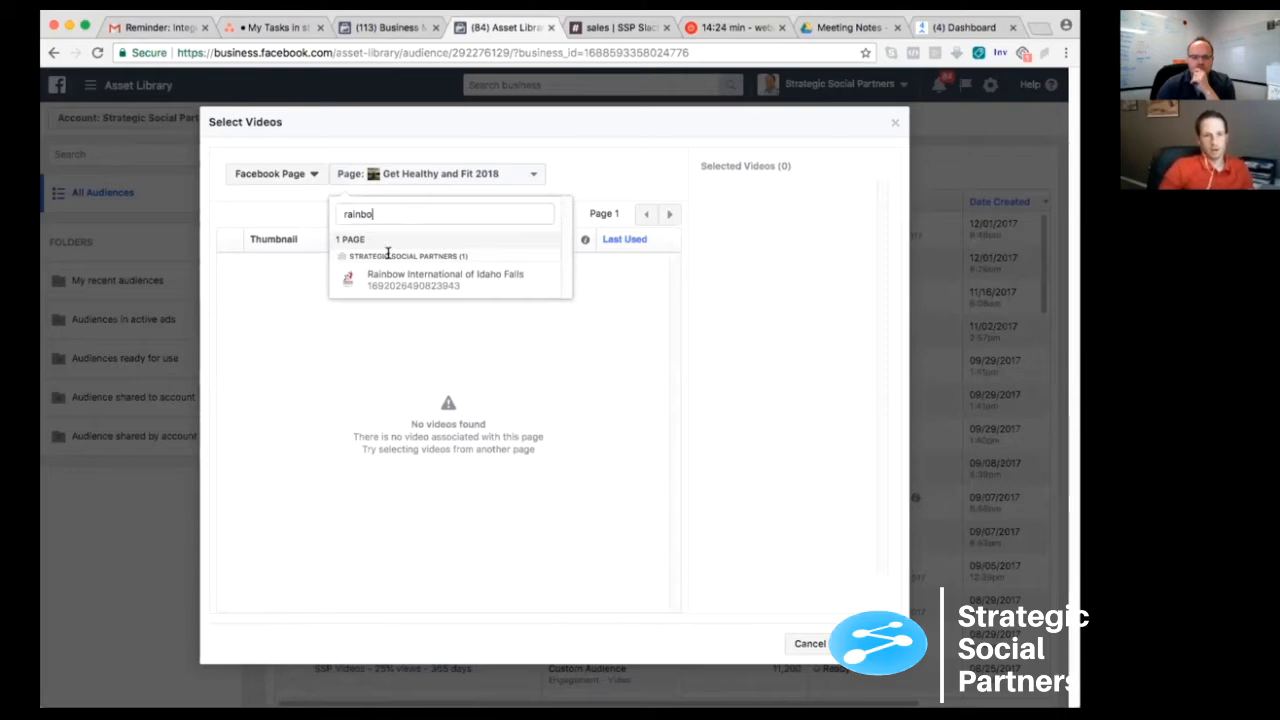
click(423, 270)
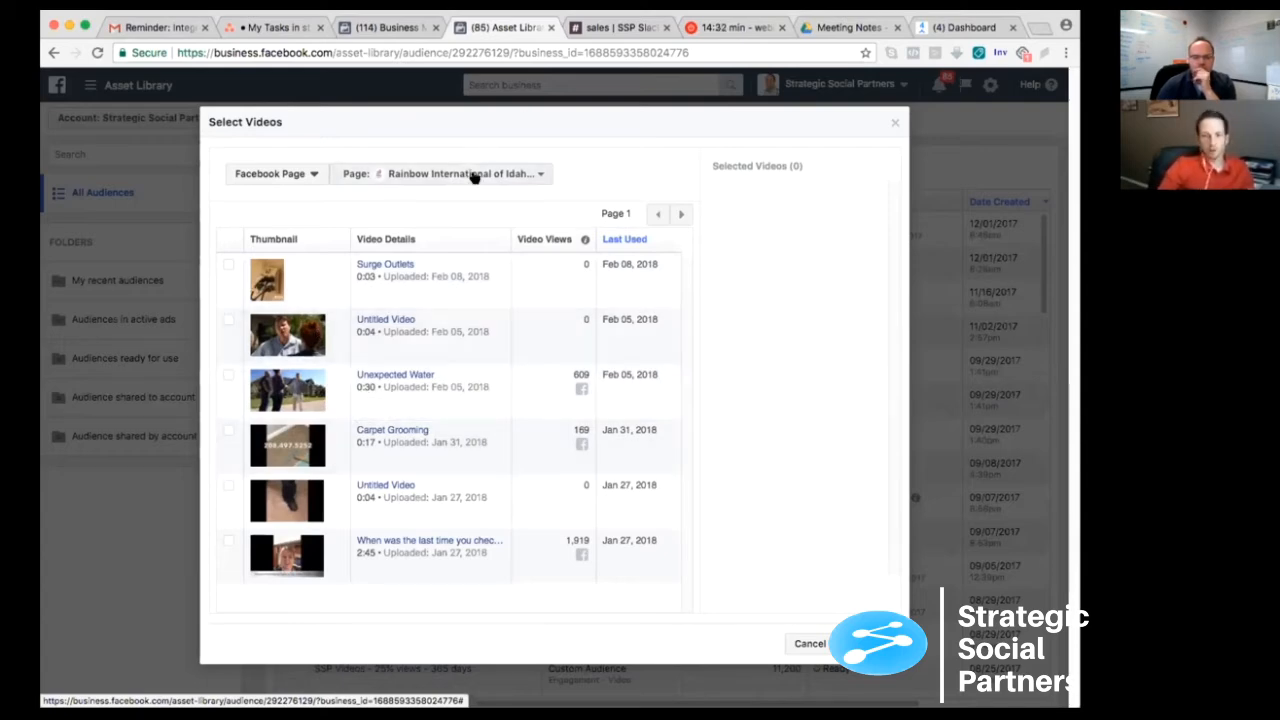
- Select all of the page's videos across both result pages, from Surge Outlets to the 2:15 video uploaded Jan 26, 2018
click(228, 266)
click(227, 320)
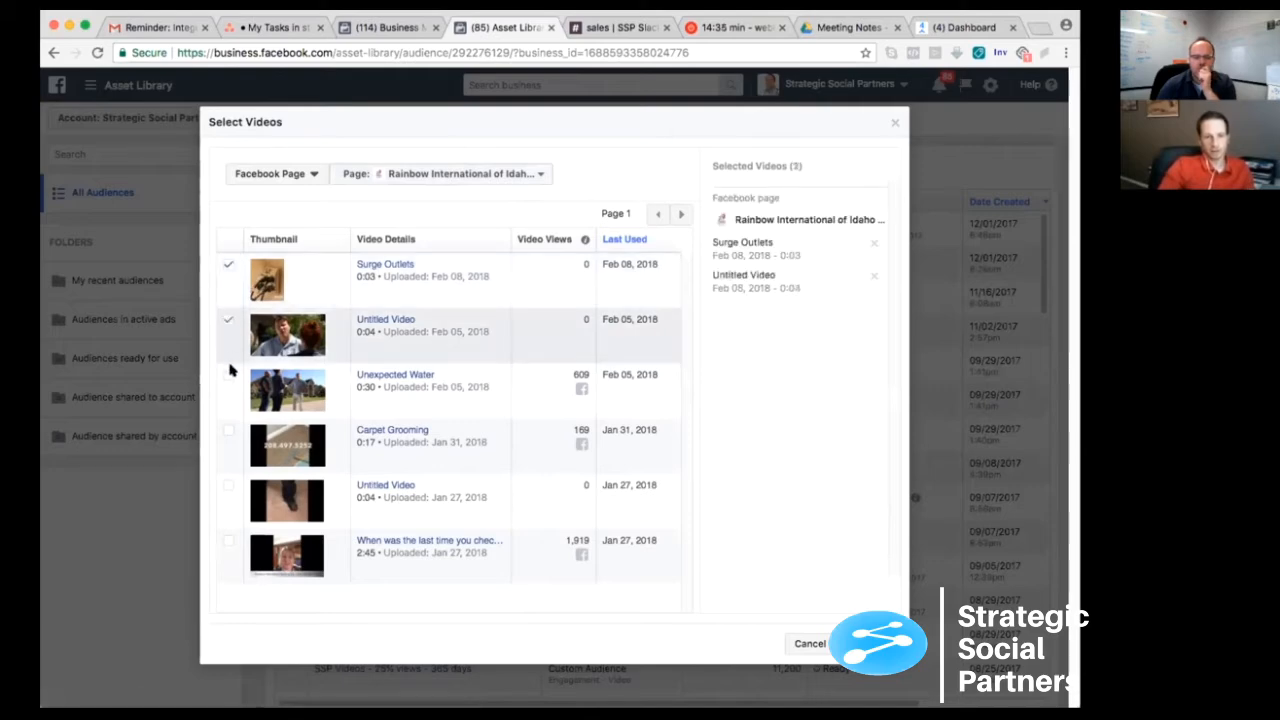
click(228, 376)
click(228, 430)
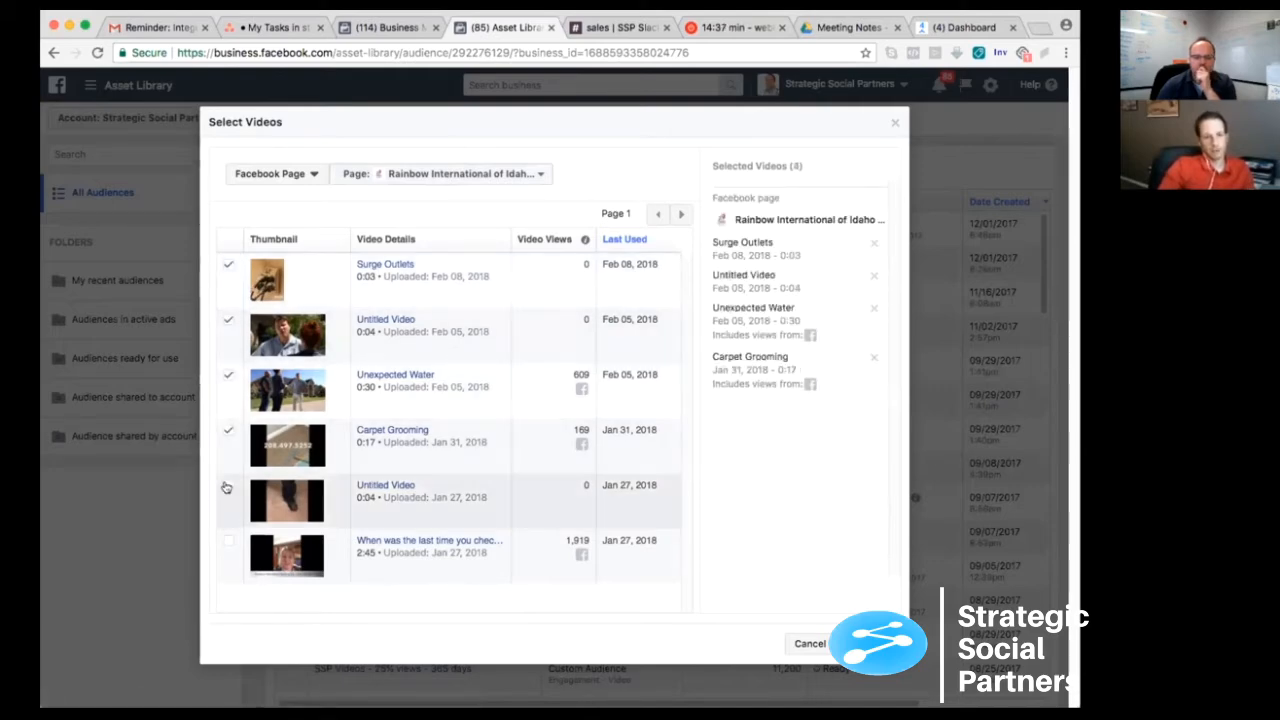
click(228, 486)
click(228, 541)
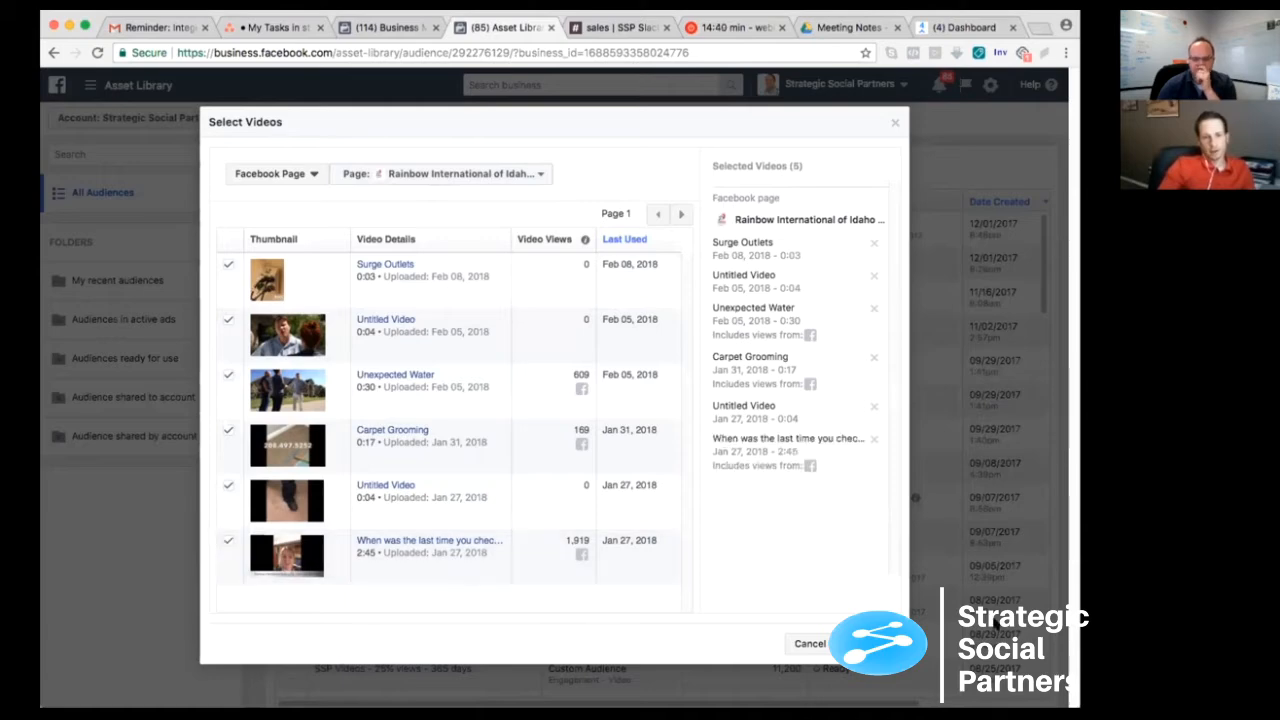
click(676, 212)
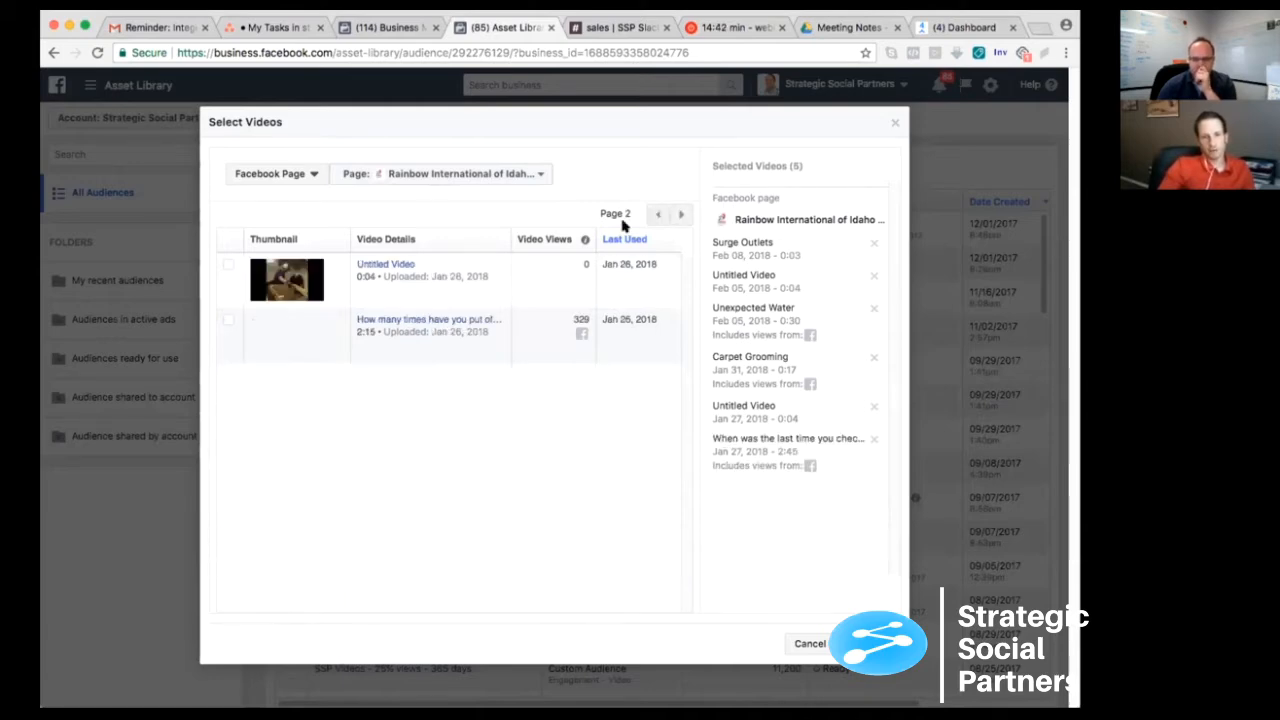
click(228, 264)
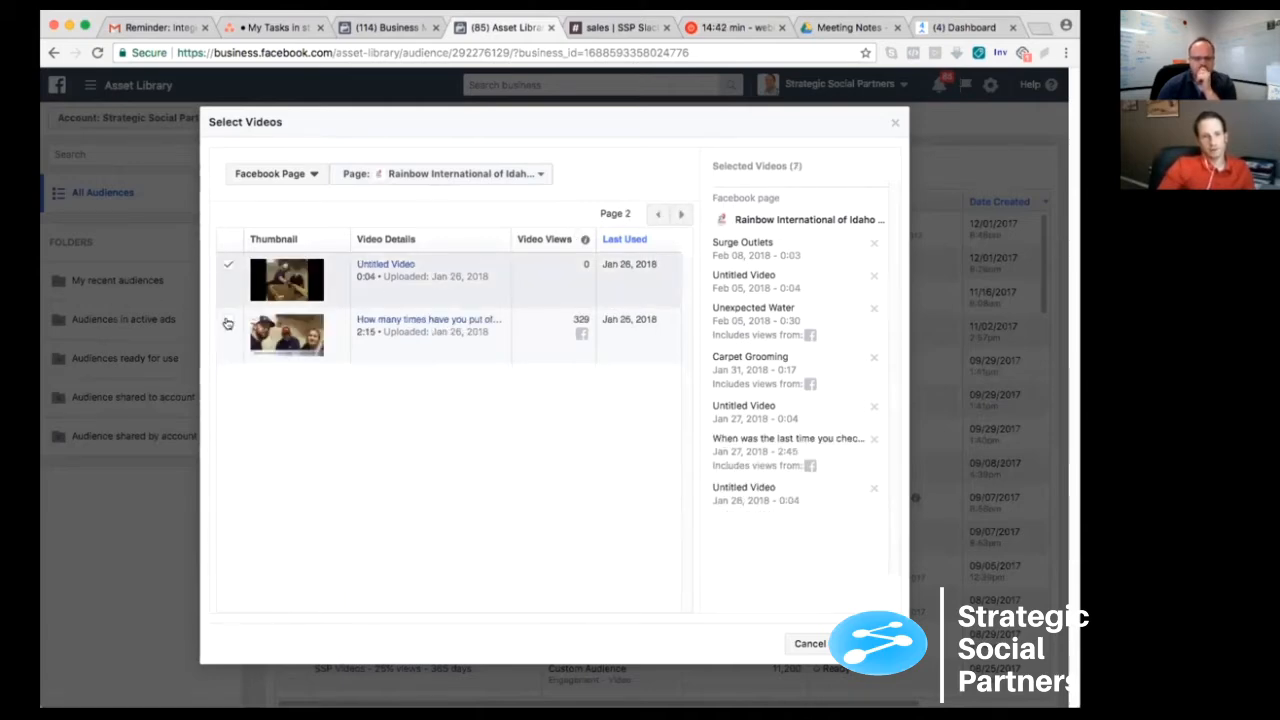
click(228, 319)
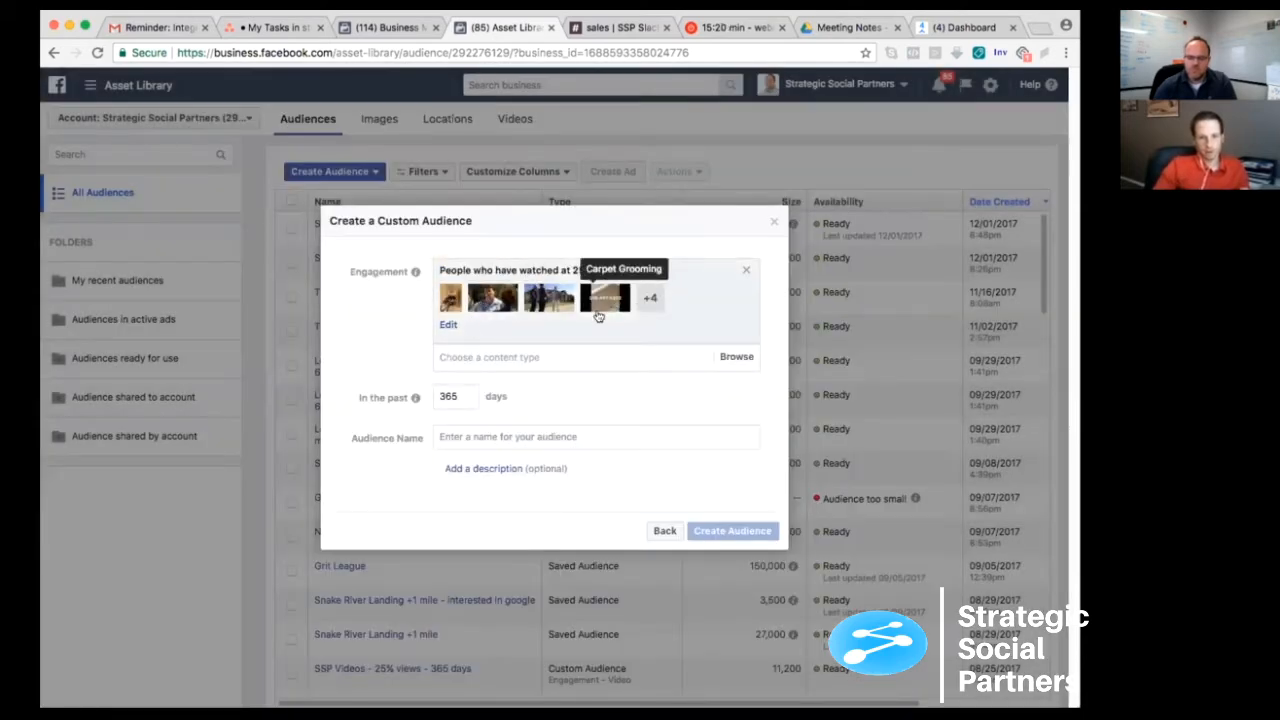
- Name the custom audience "25% views - 365 days" and create it
double_click(446, 396)
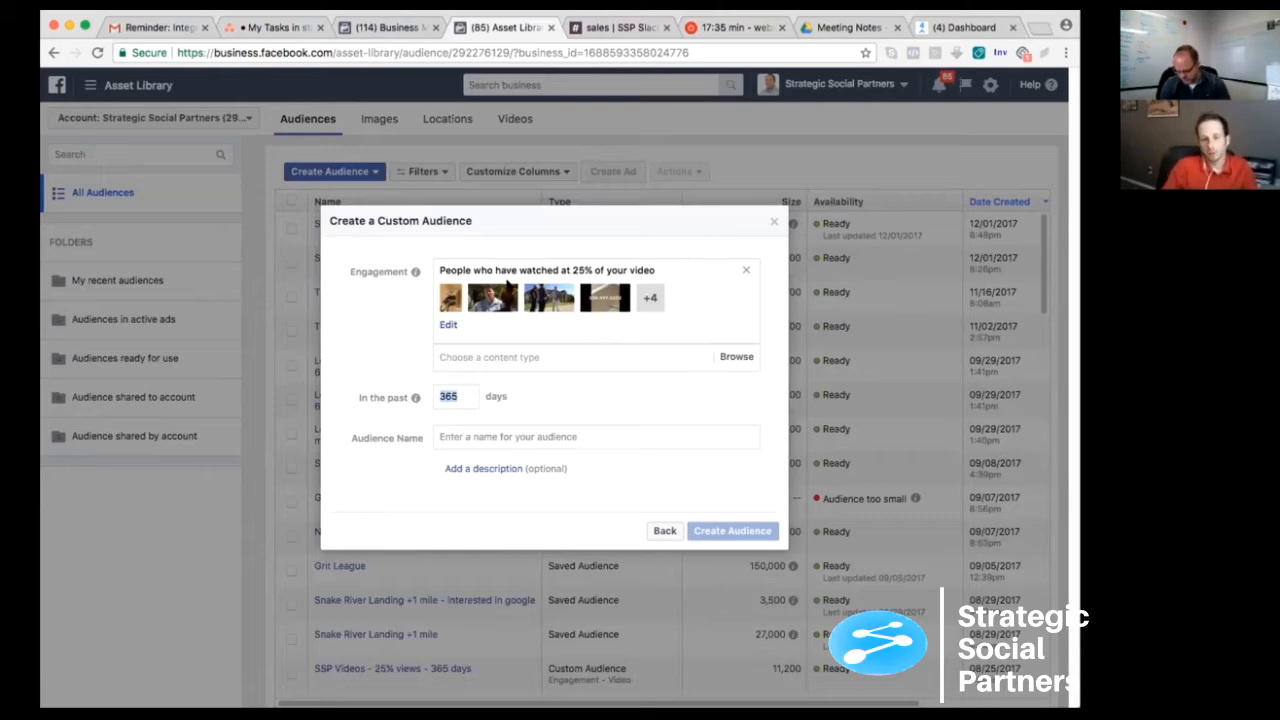
click(441, 396)
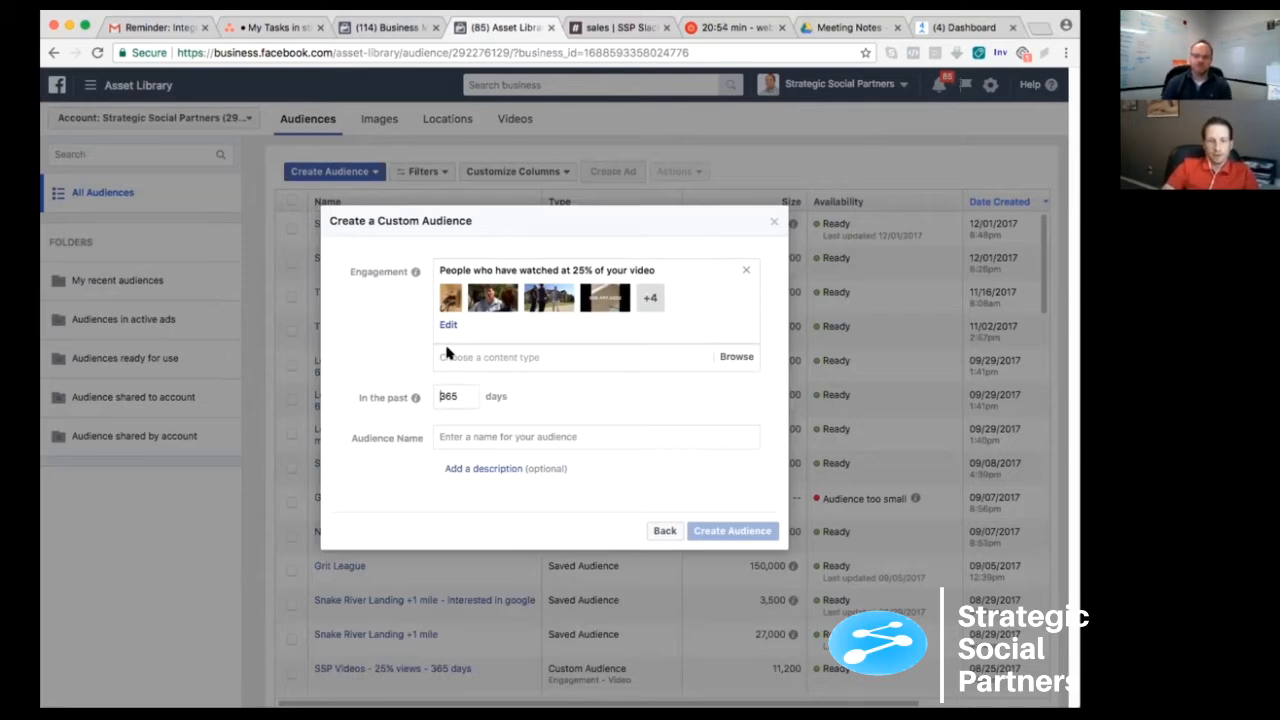
click(455, 436)
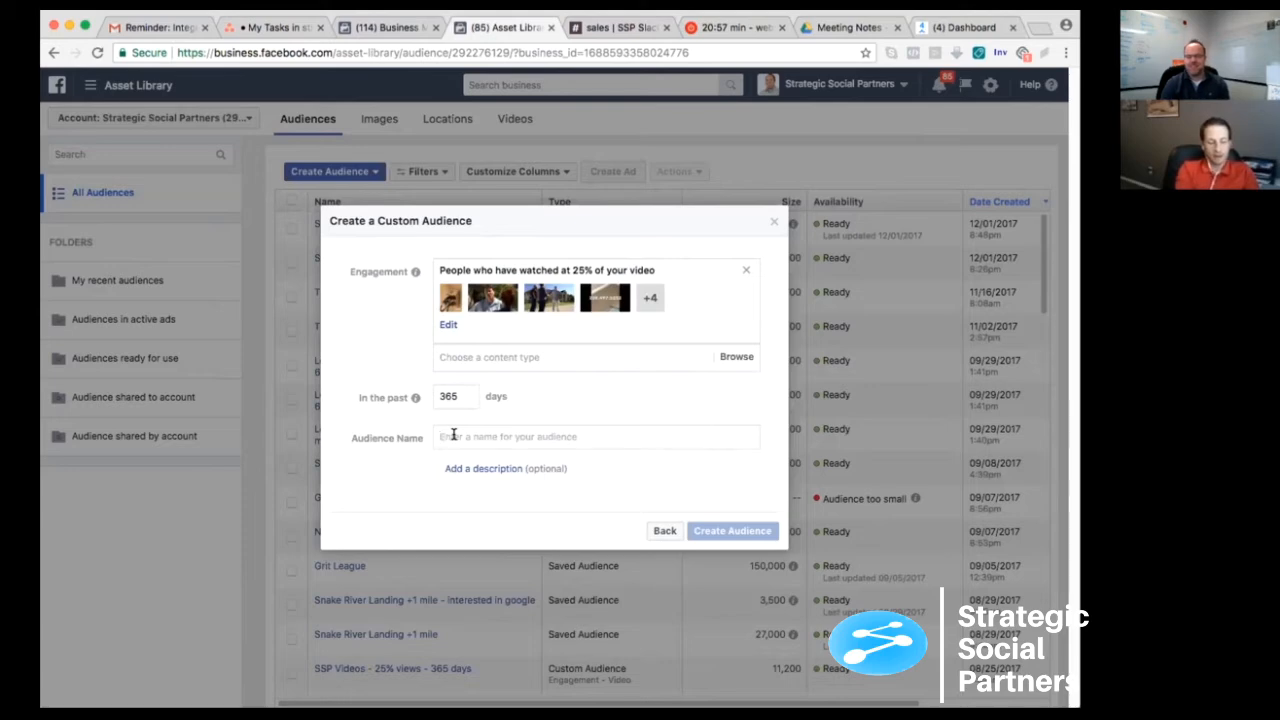
text(25% )
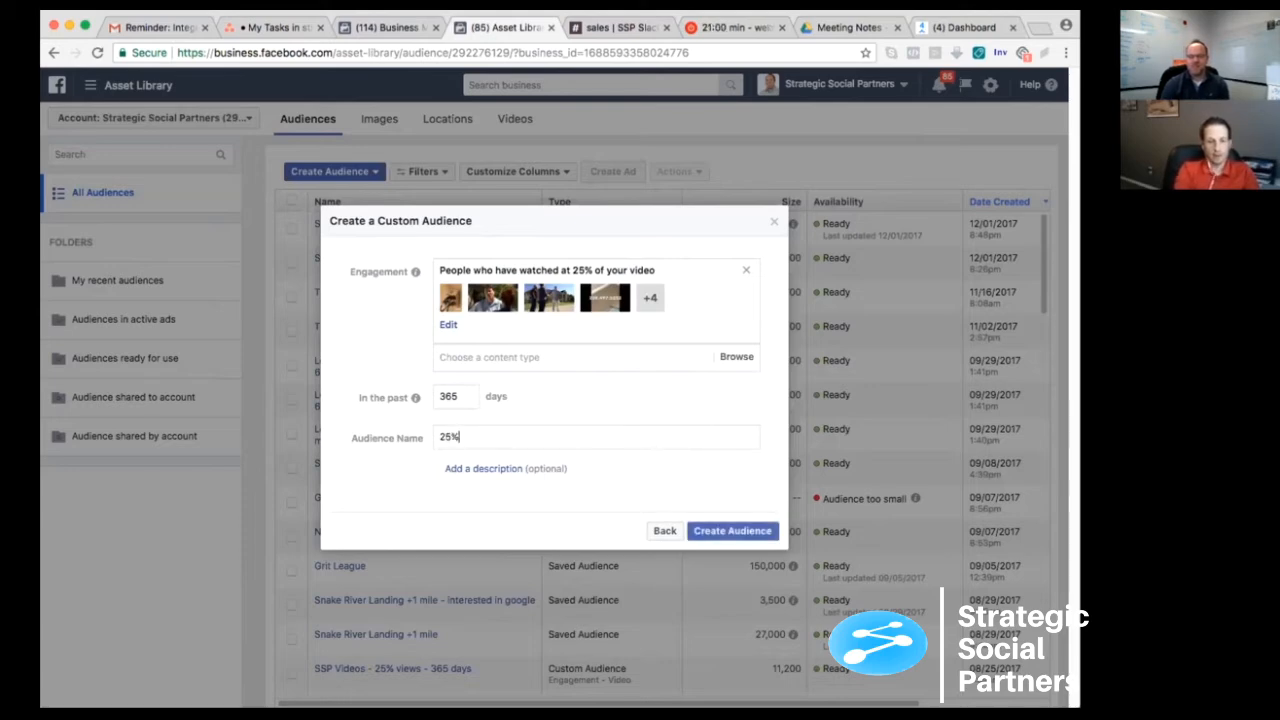
text(views - )
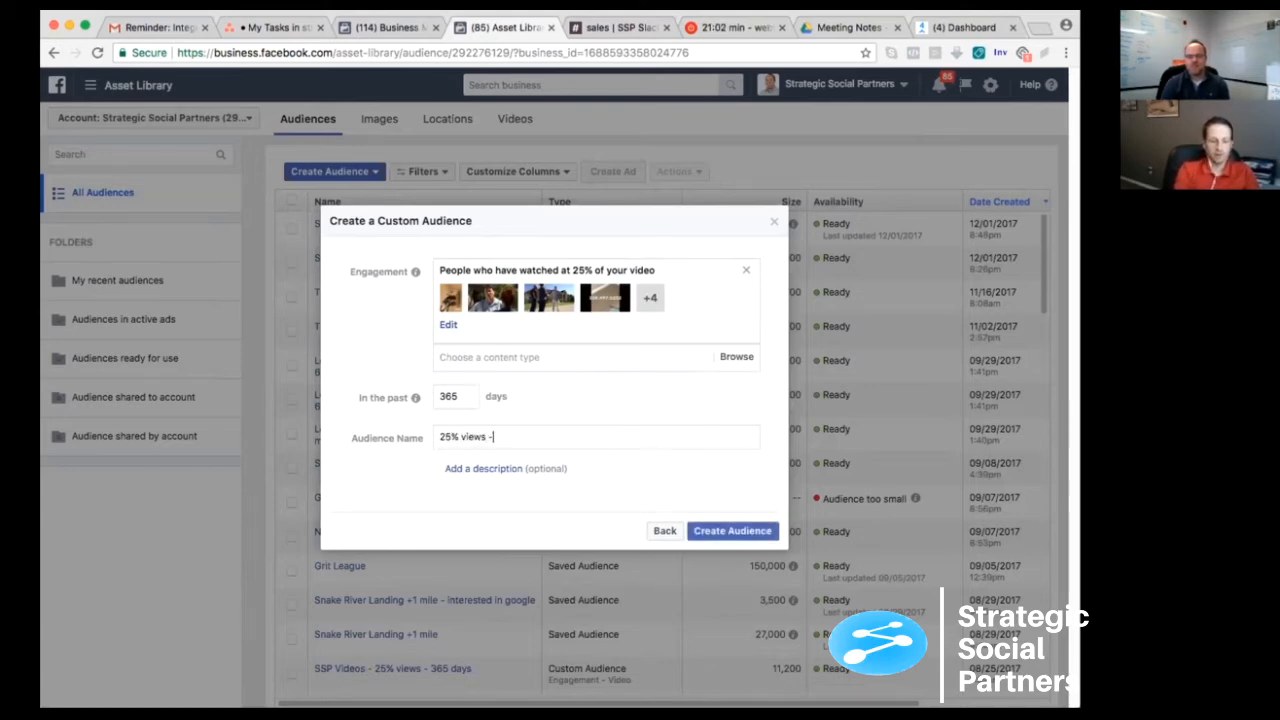
text(365 days)
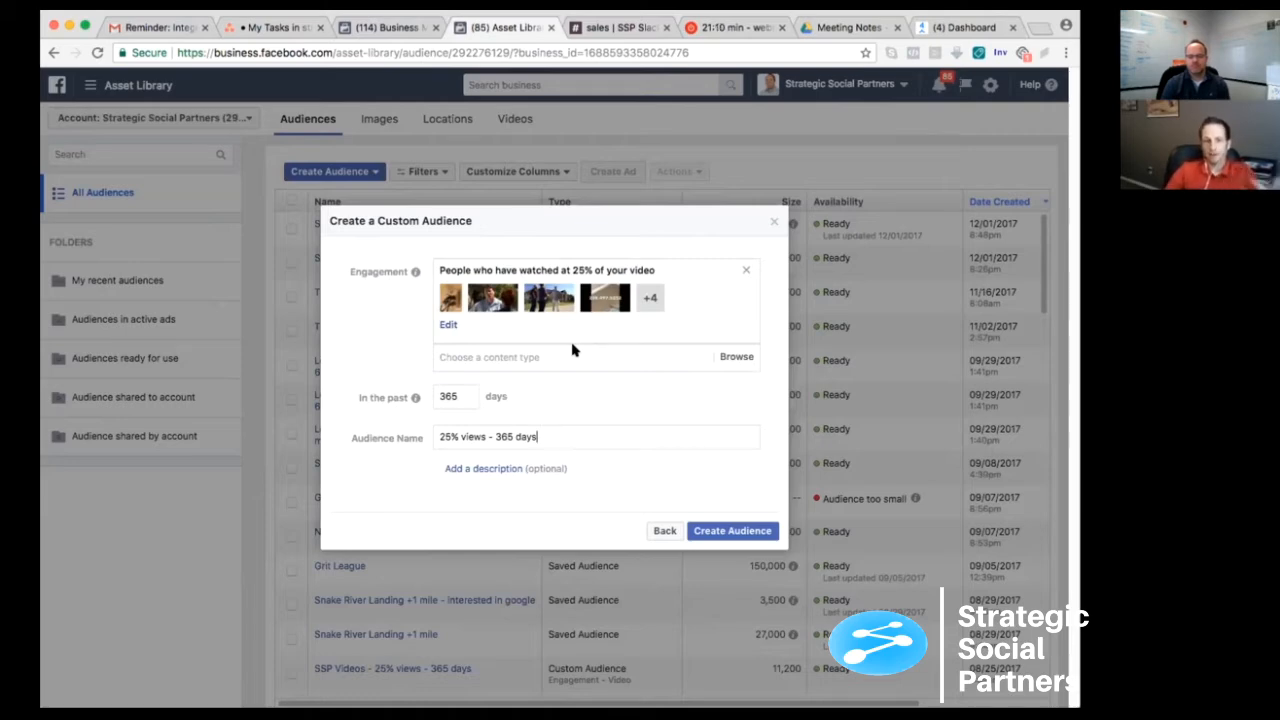
click(736, 531)
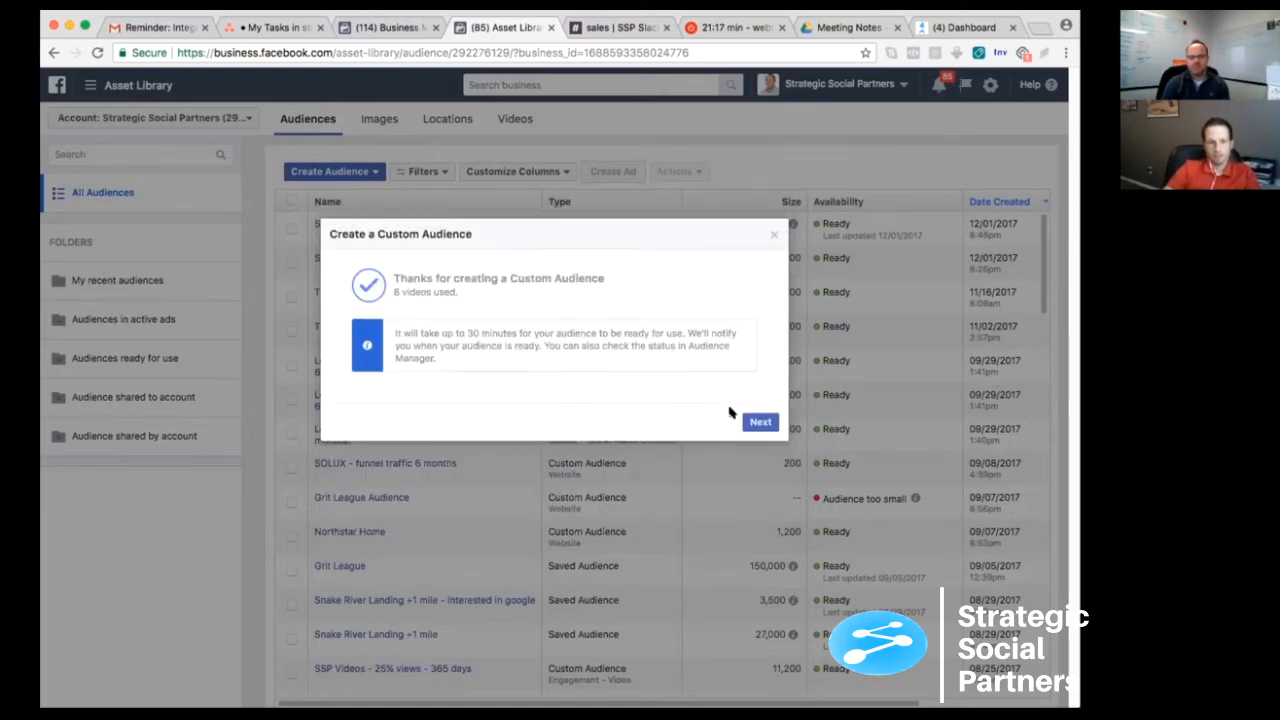
click(316, 427)
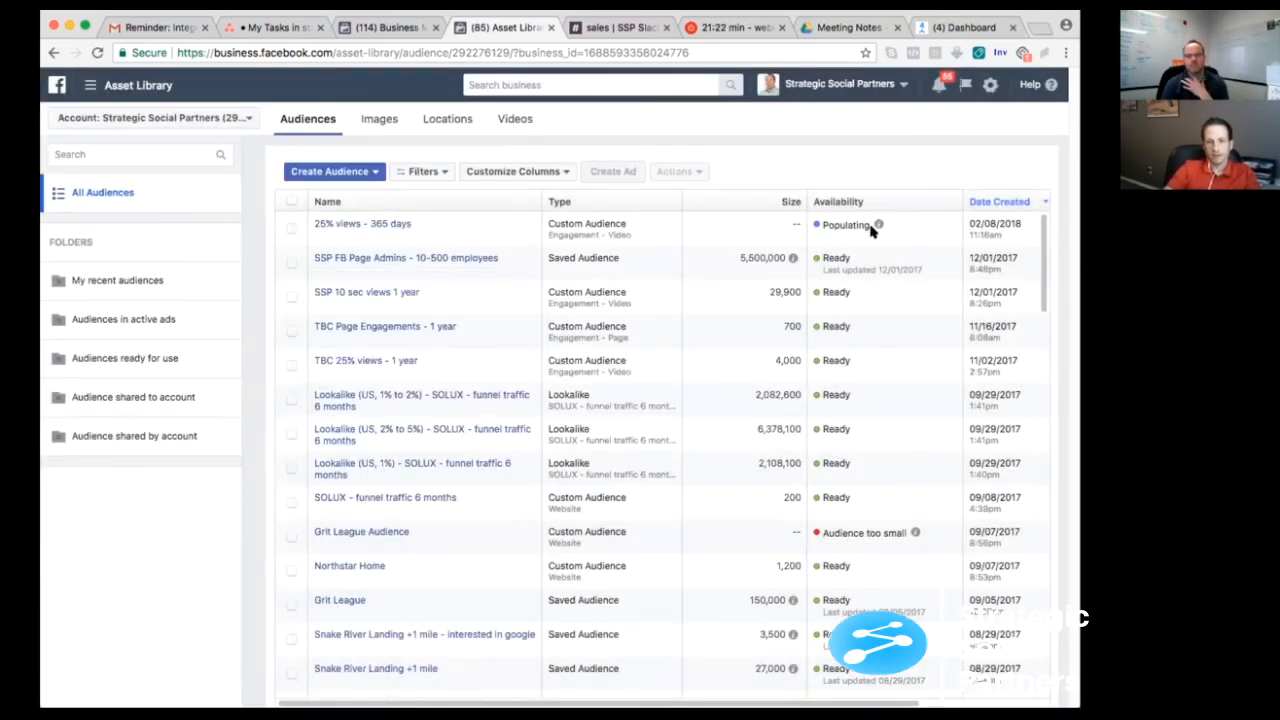
- Examine the definition and selected videos of the "25% views - 365 days" audience, and close its details without changes
mouse_move(879, 224)
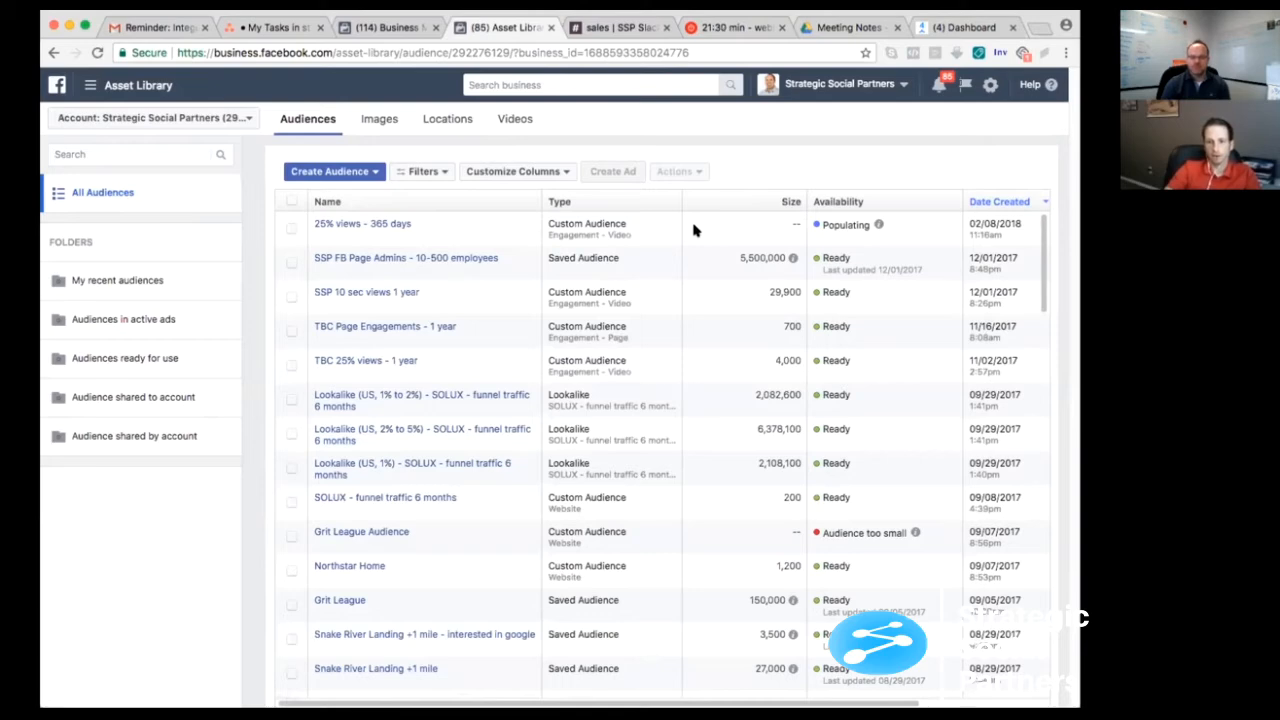
mouse_move(362, 222)
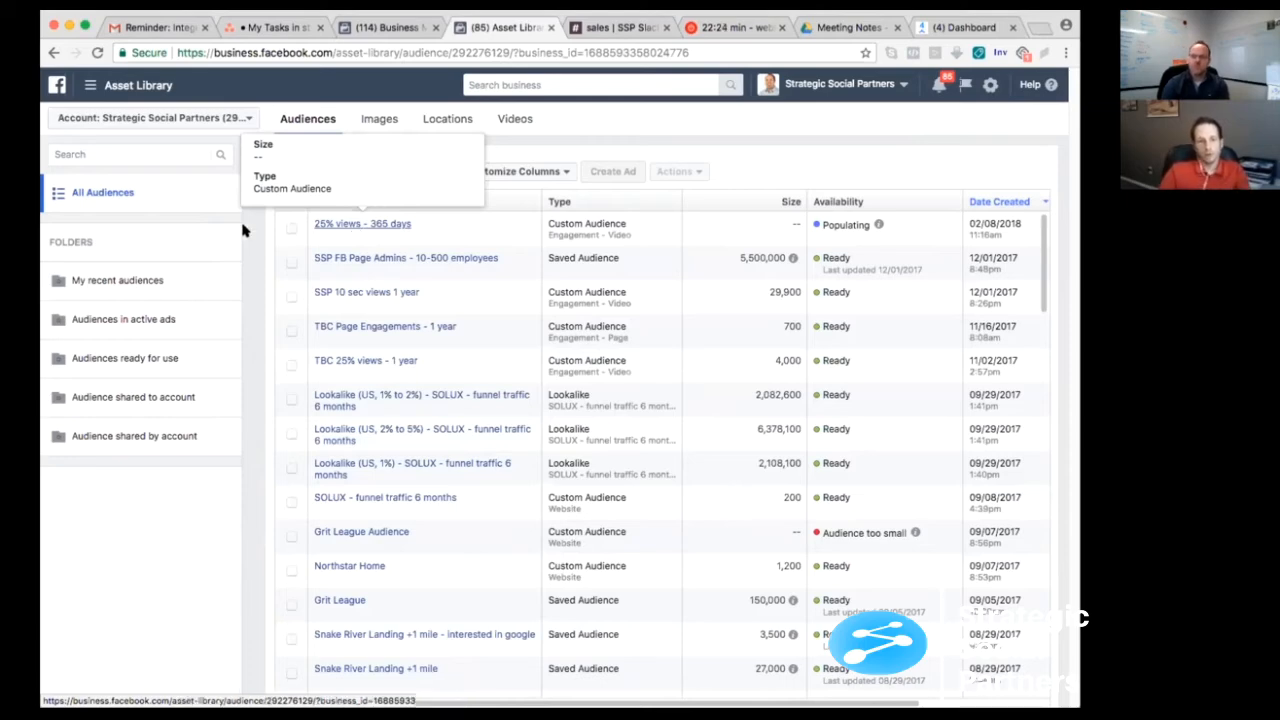
click(357, 225)
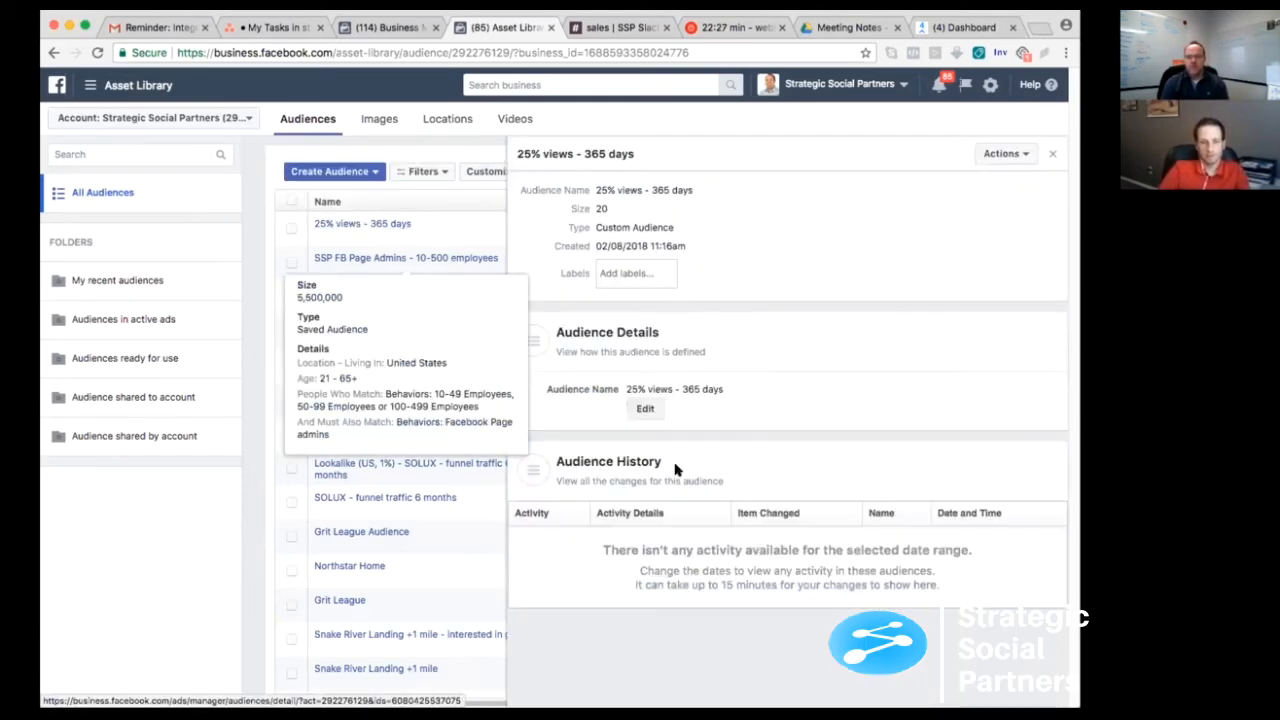
click(646, 409)
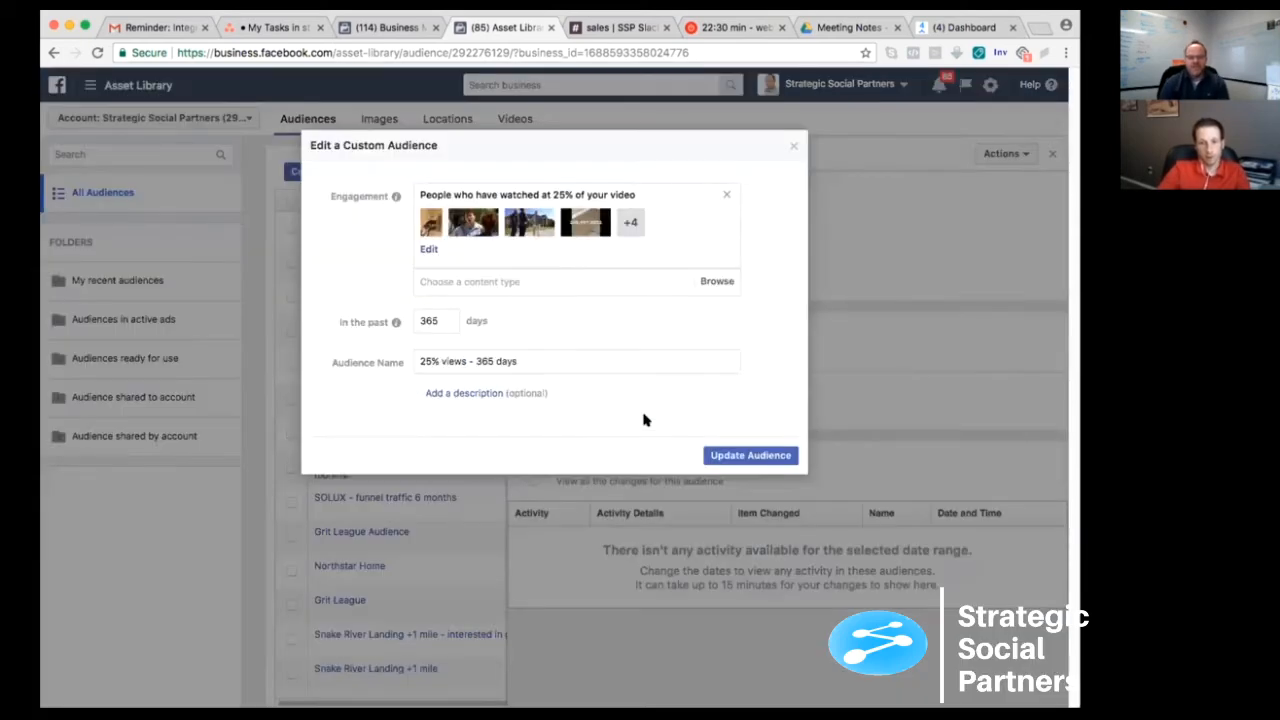
click(426, 250)
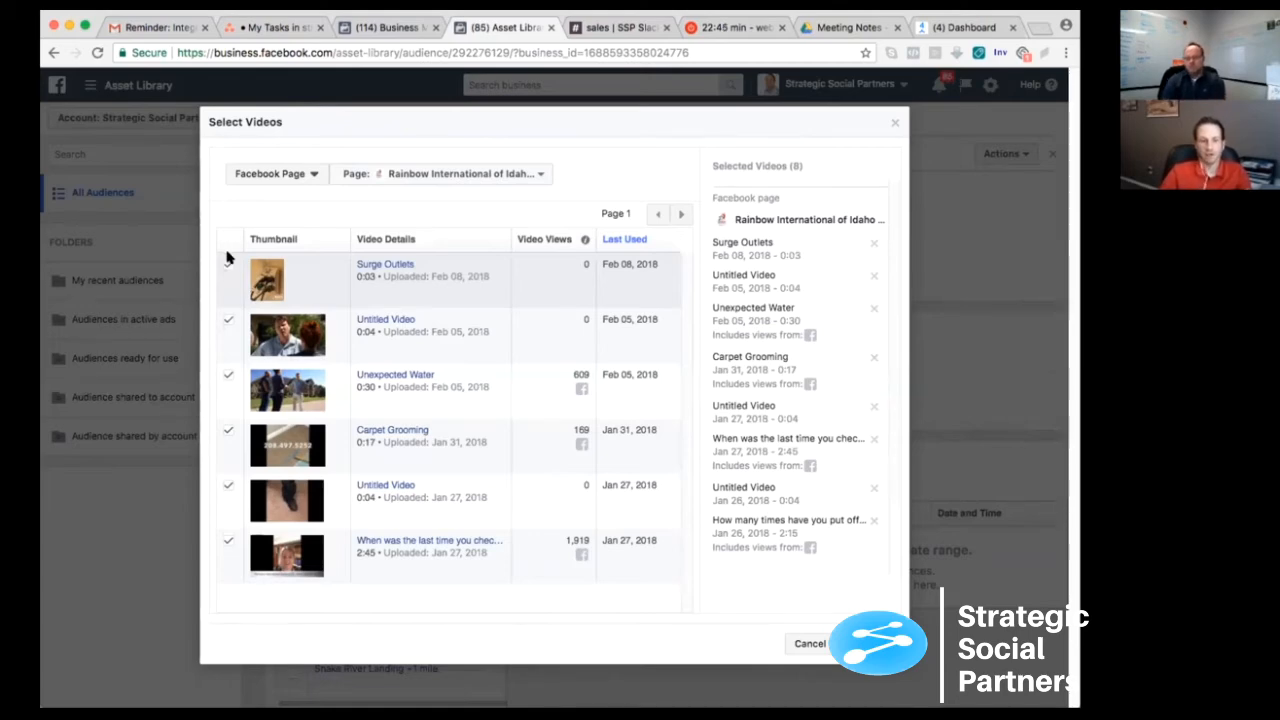
click(866, 643)
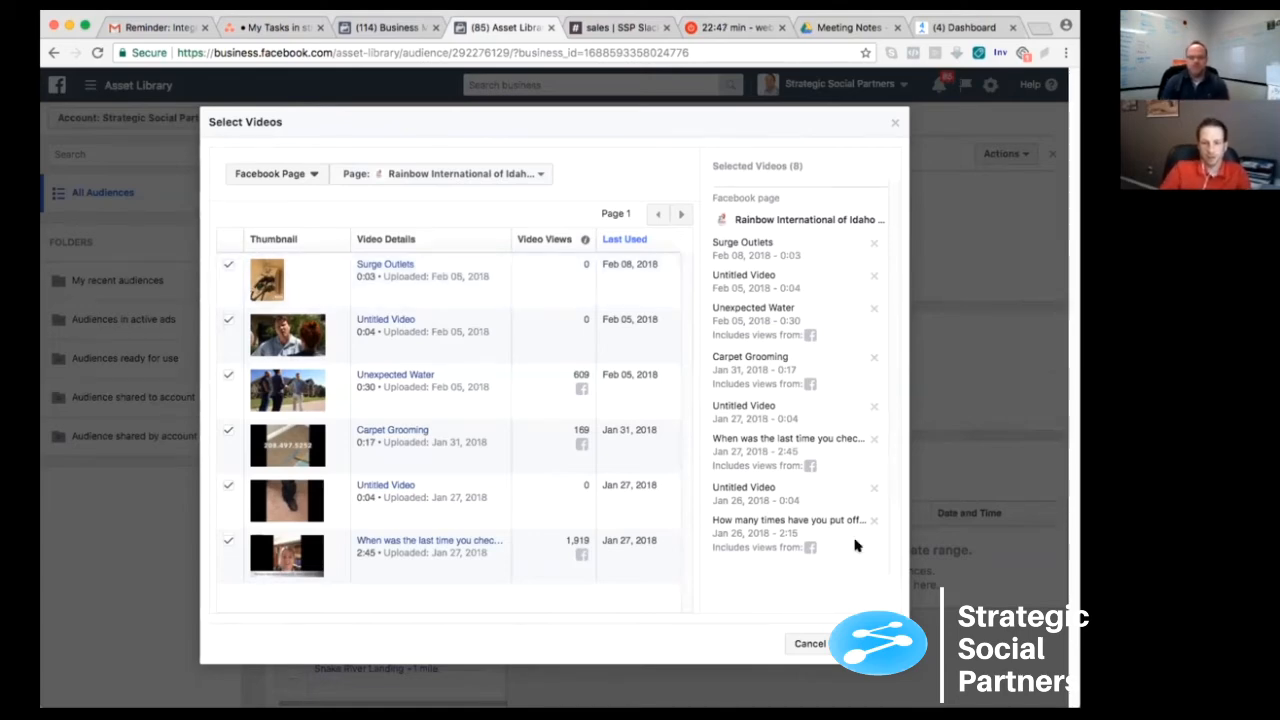
click(750, 456)
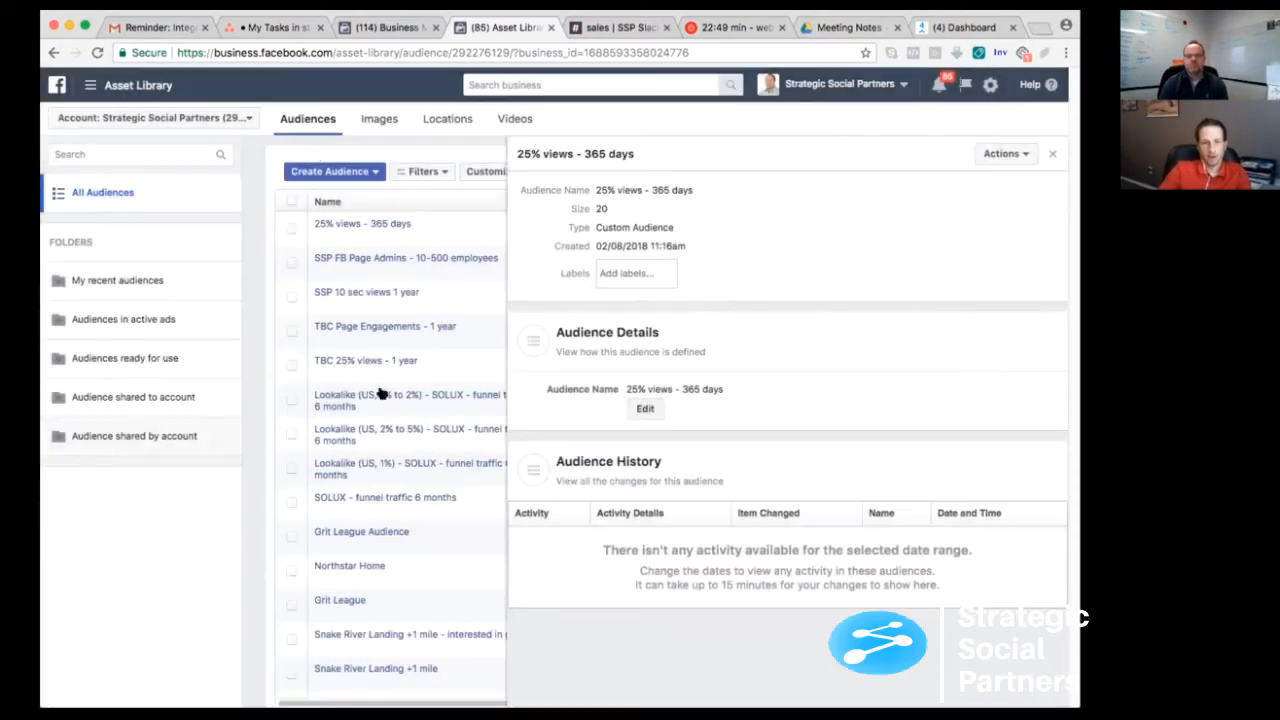
click(1053, 154)
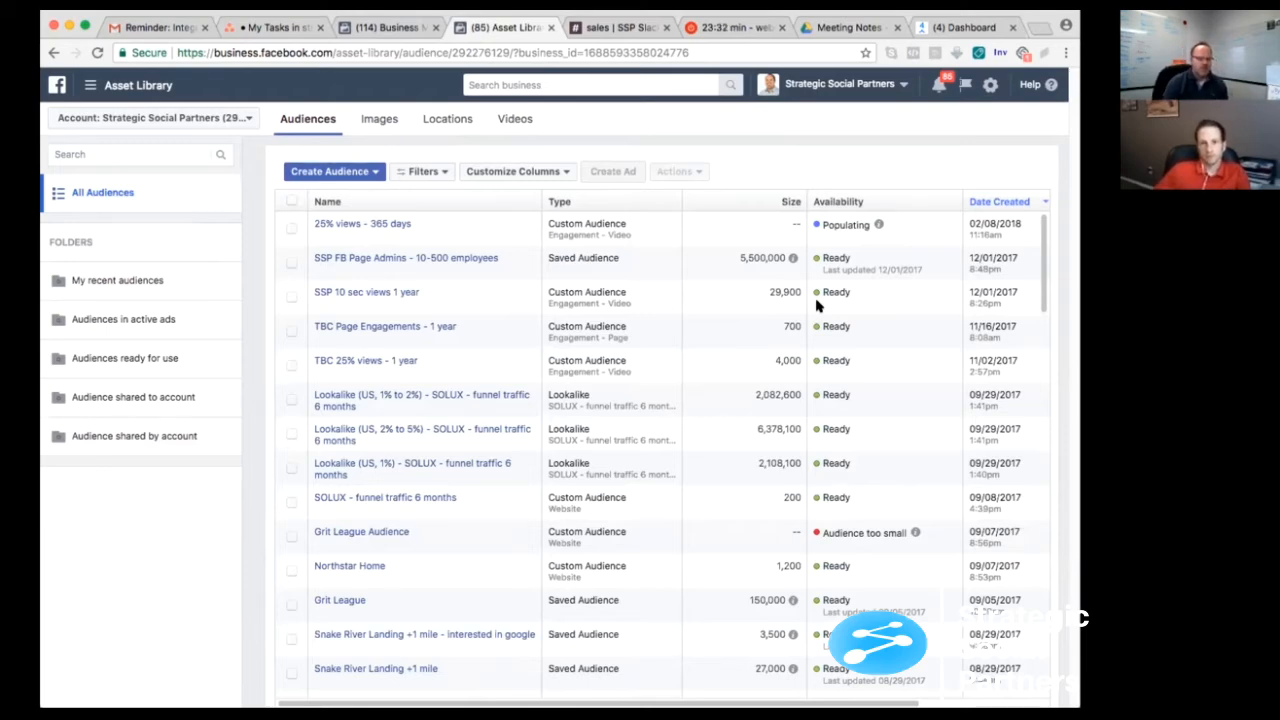
- Start a custom audience based on engagement with the Facebook Page
click(367, 172)
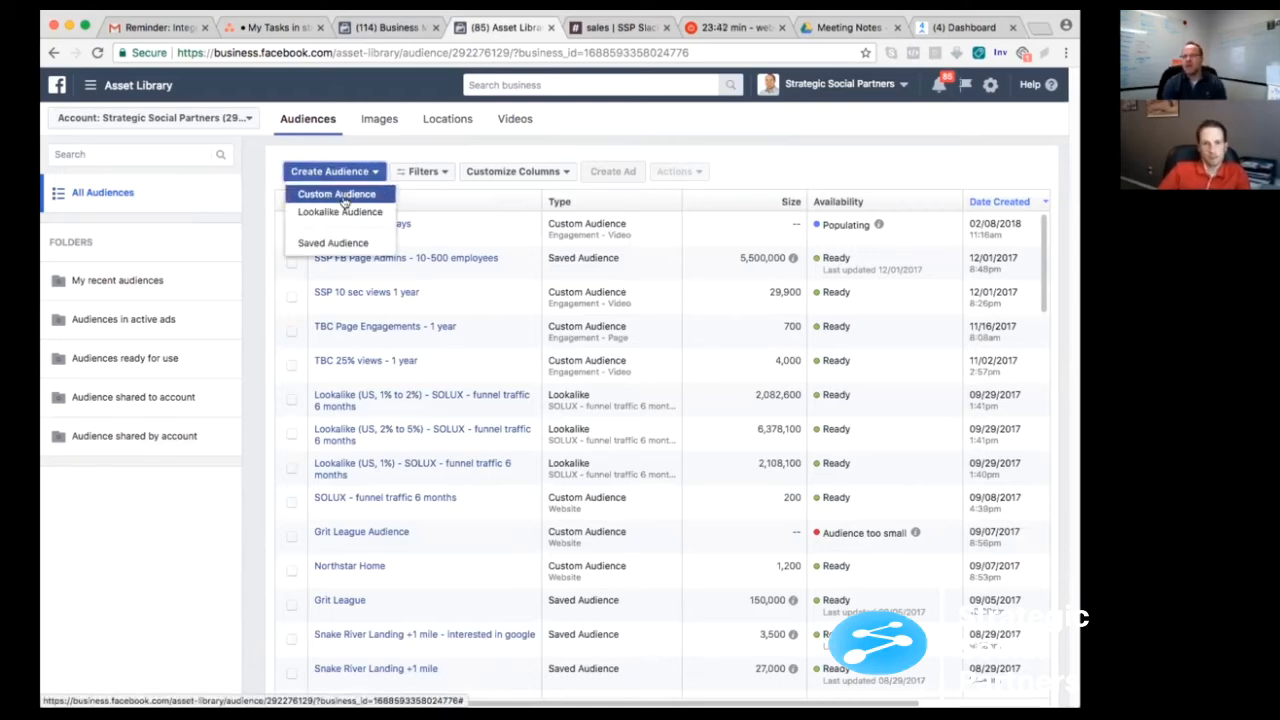
click(340, 196)
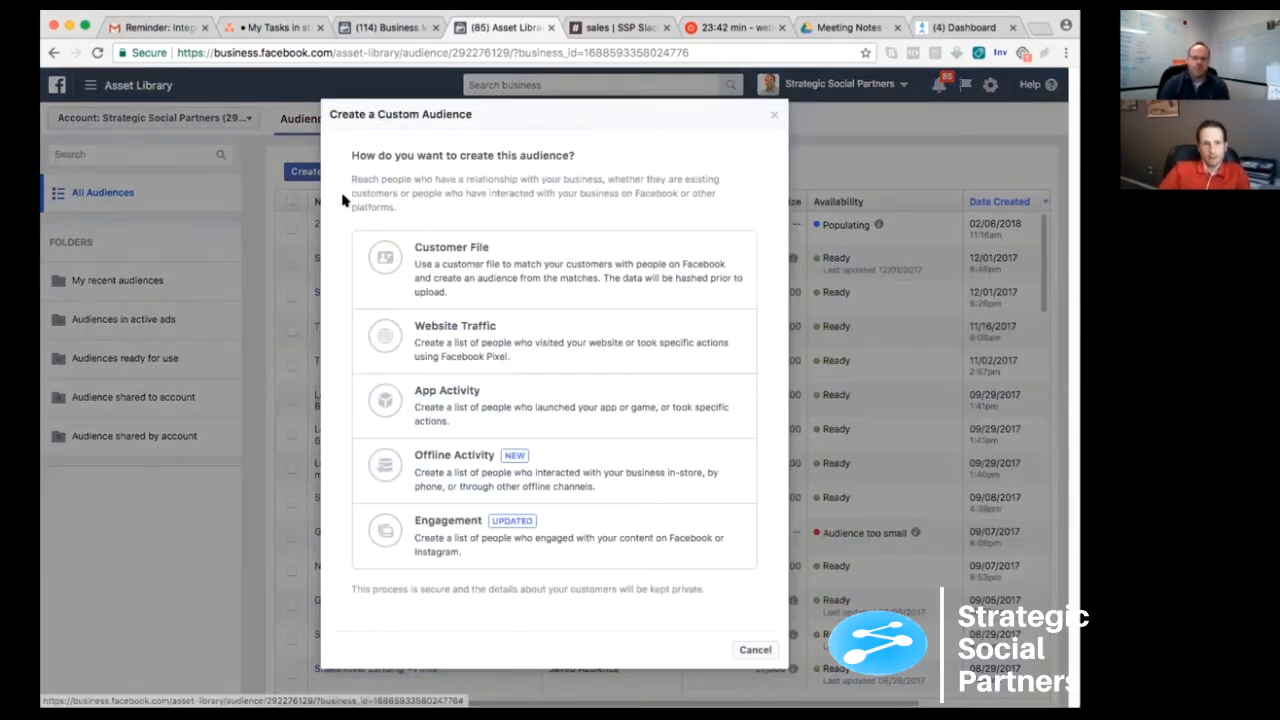
click(481, 539)
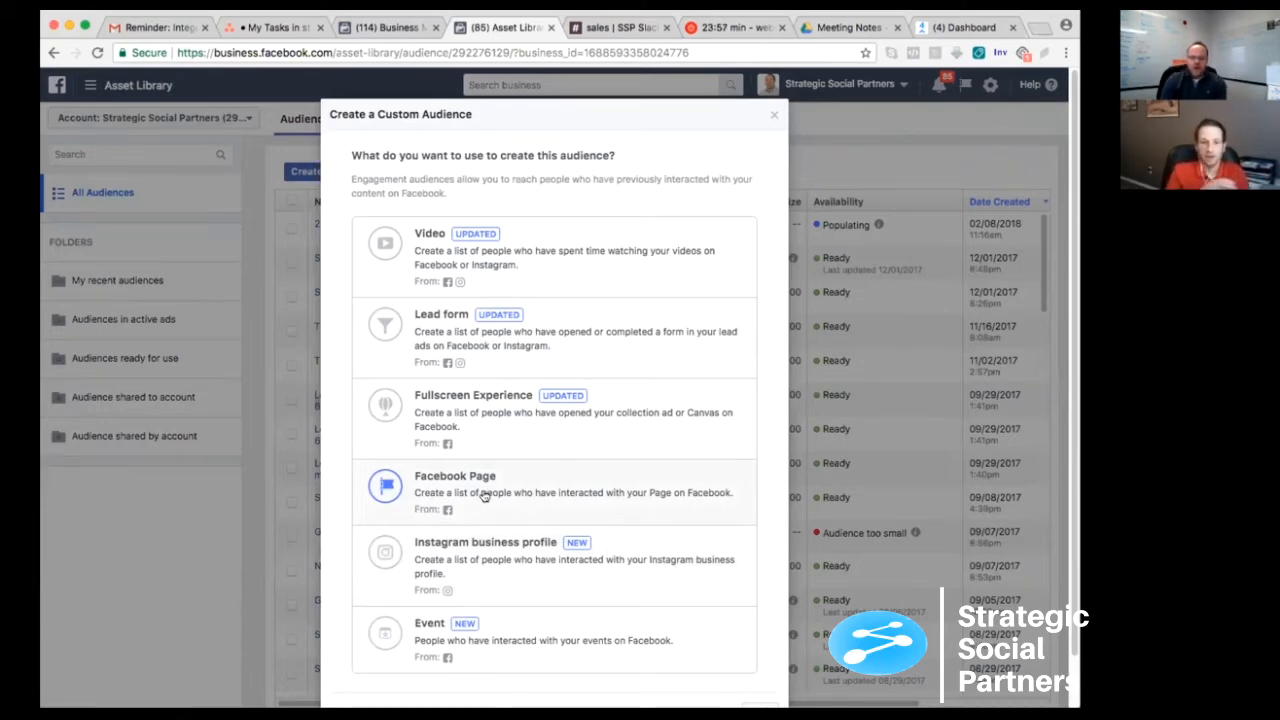
click(528, 495)
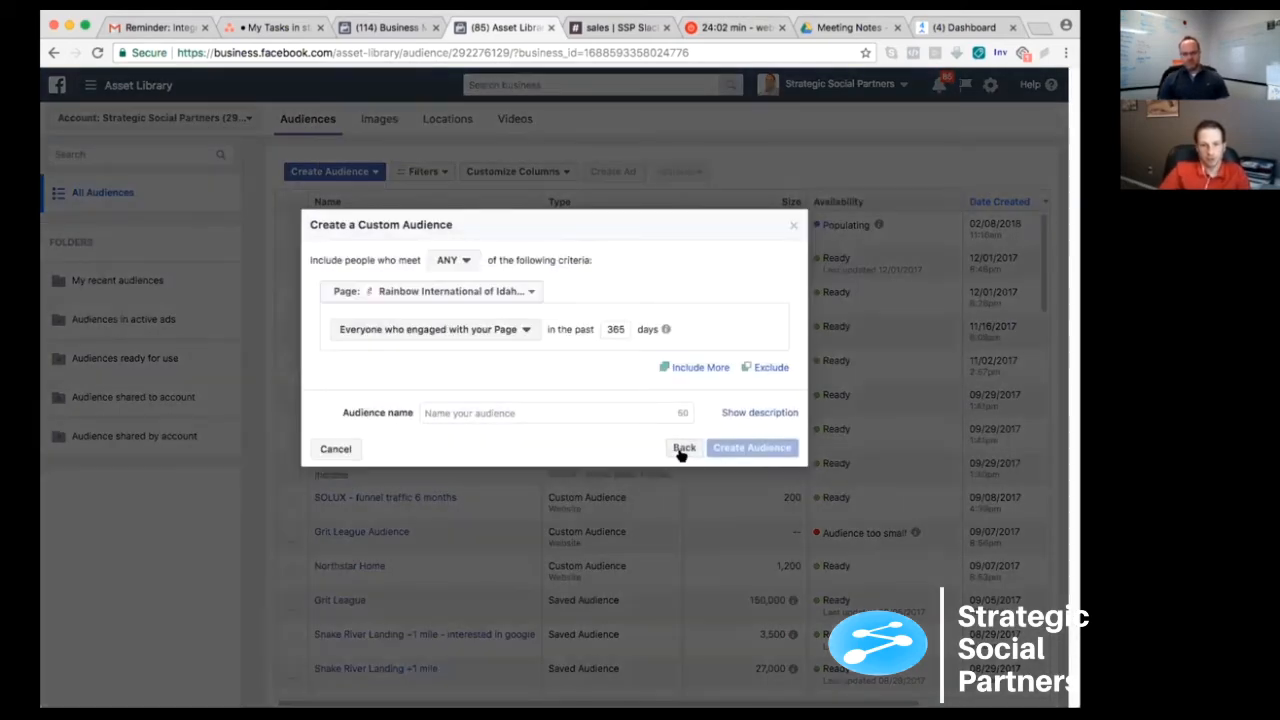
click(683, 449)
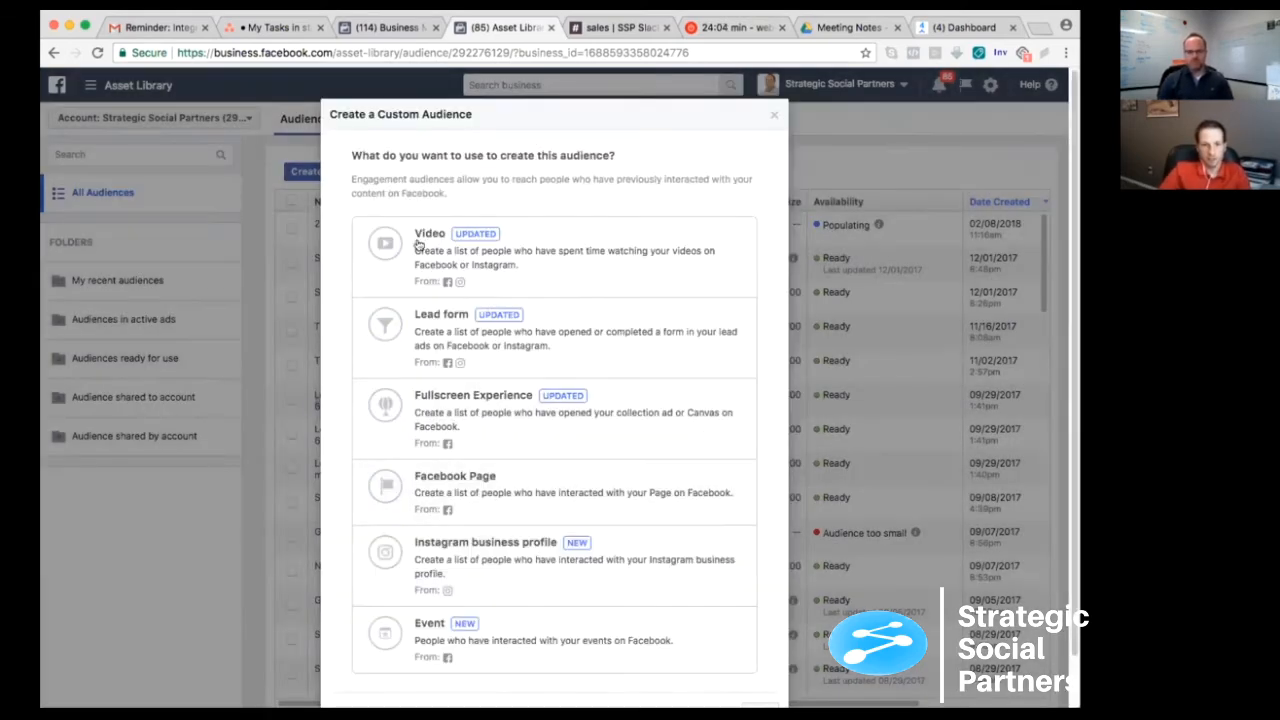
click(480, 468)
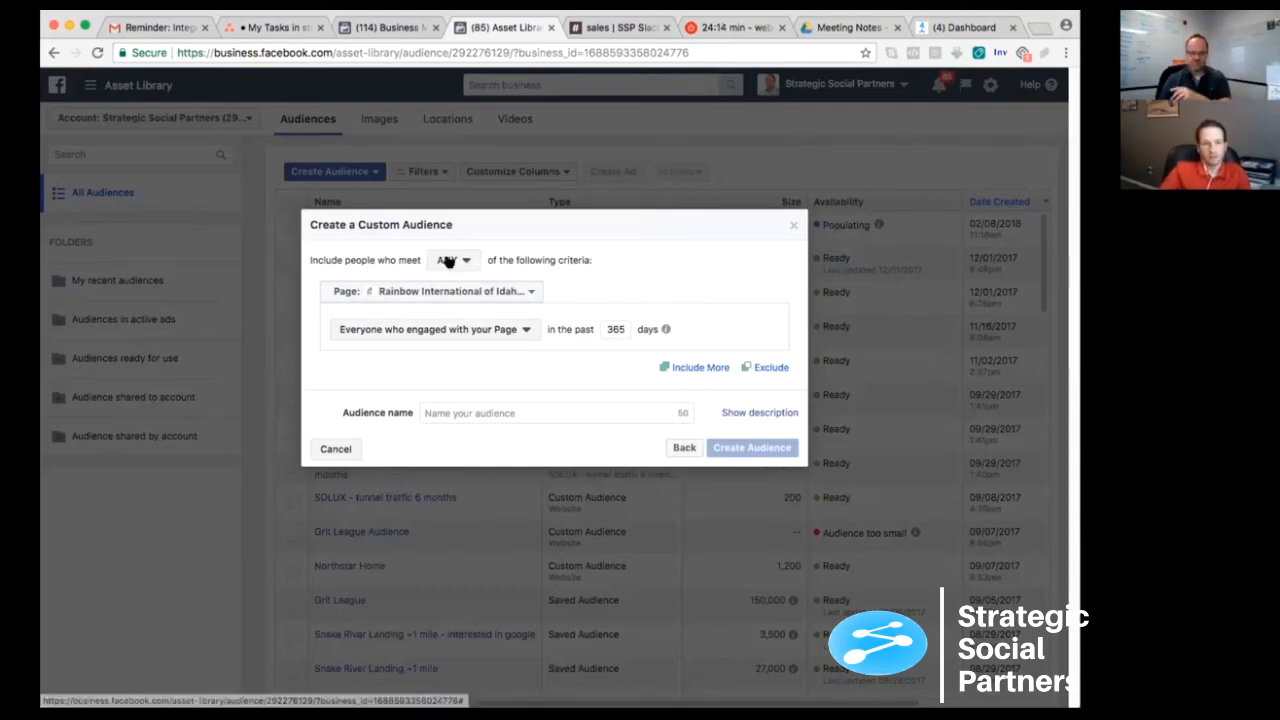
- Review the engagement types available for the page criterion, including the explanation of "Anyone who visited your Page"
click(445, 332)
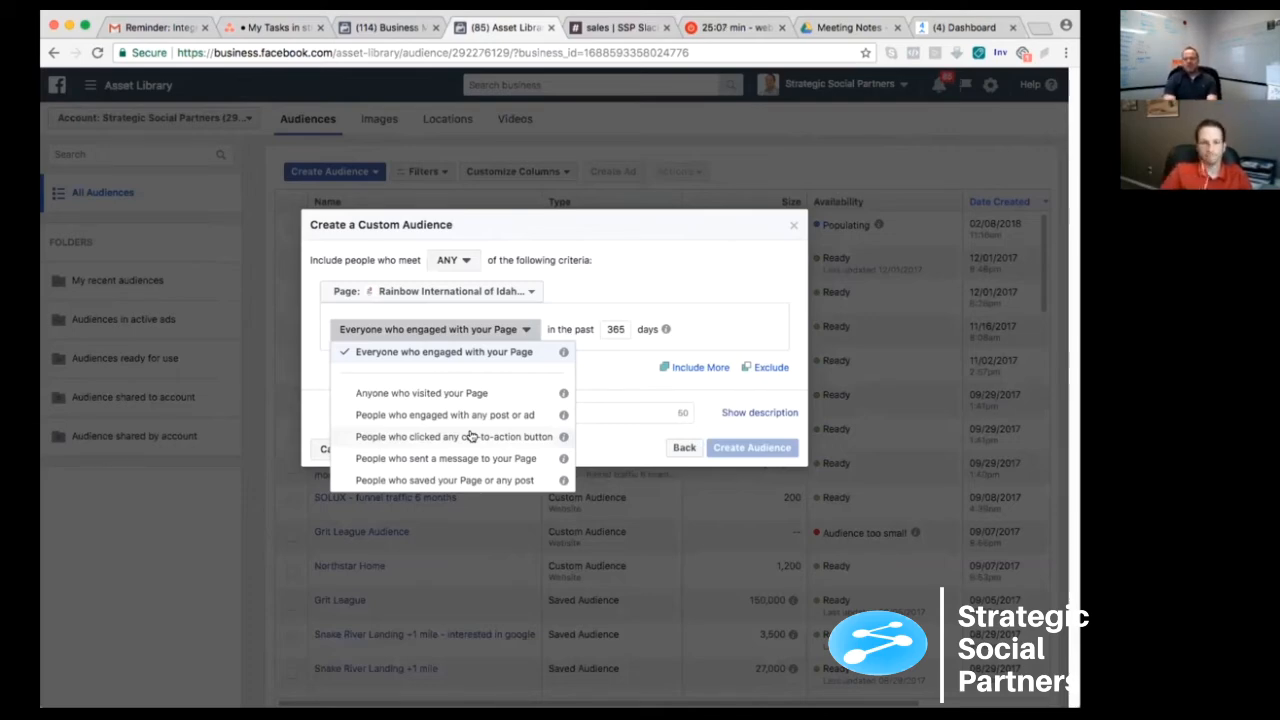
click(640, 360)
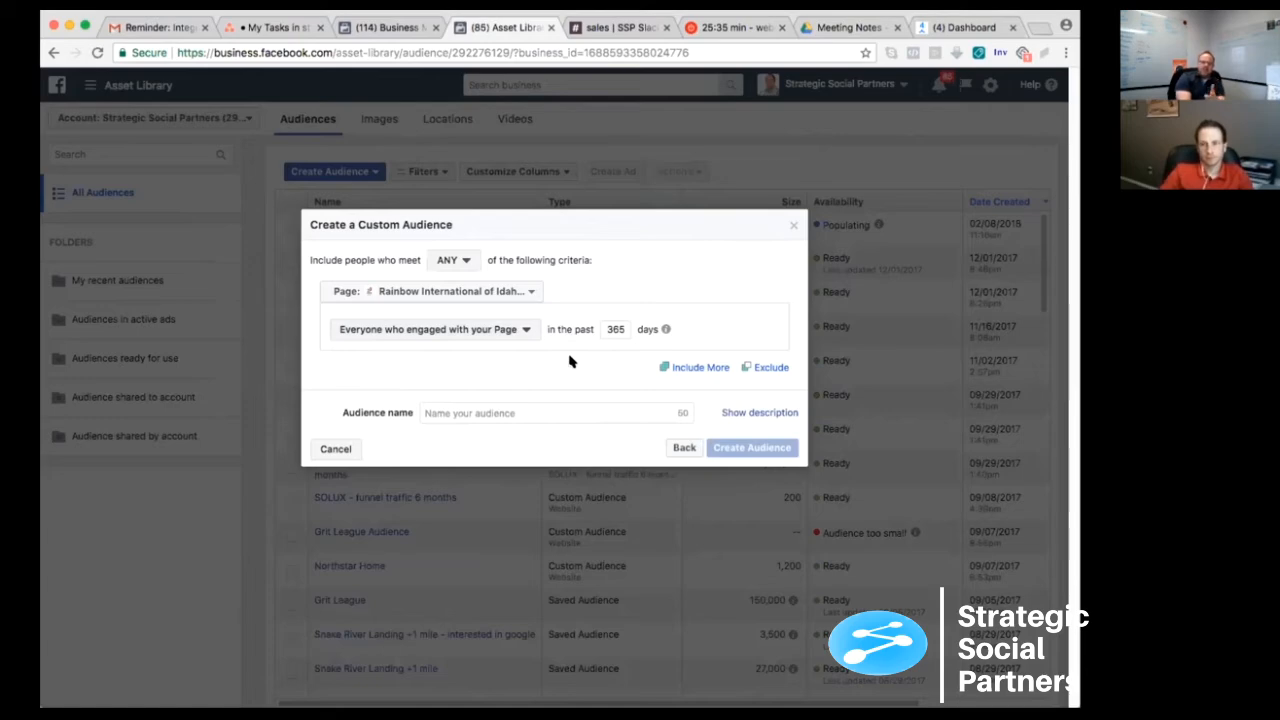
click(488, 331)
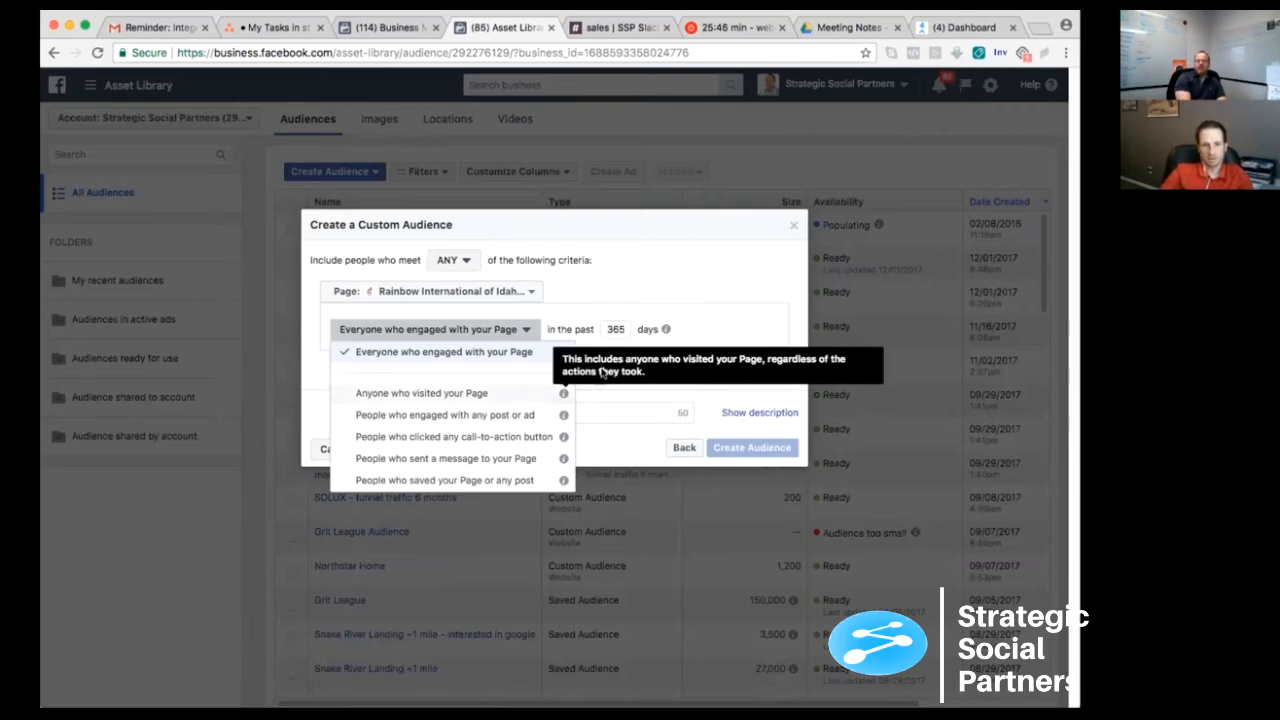
click(593, 388)
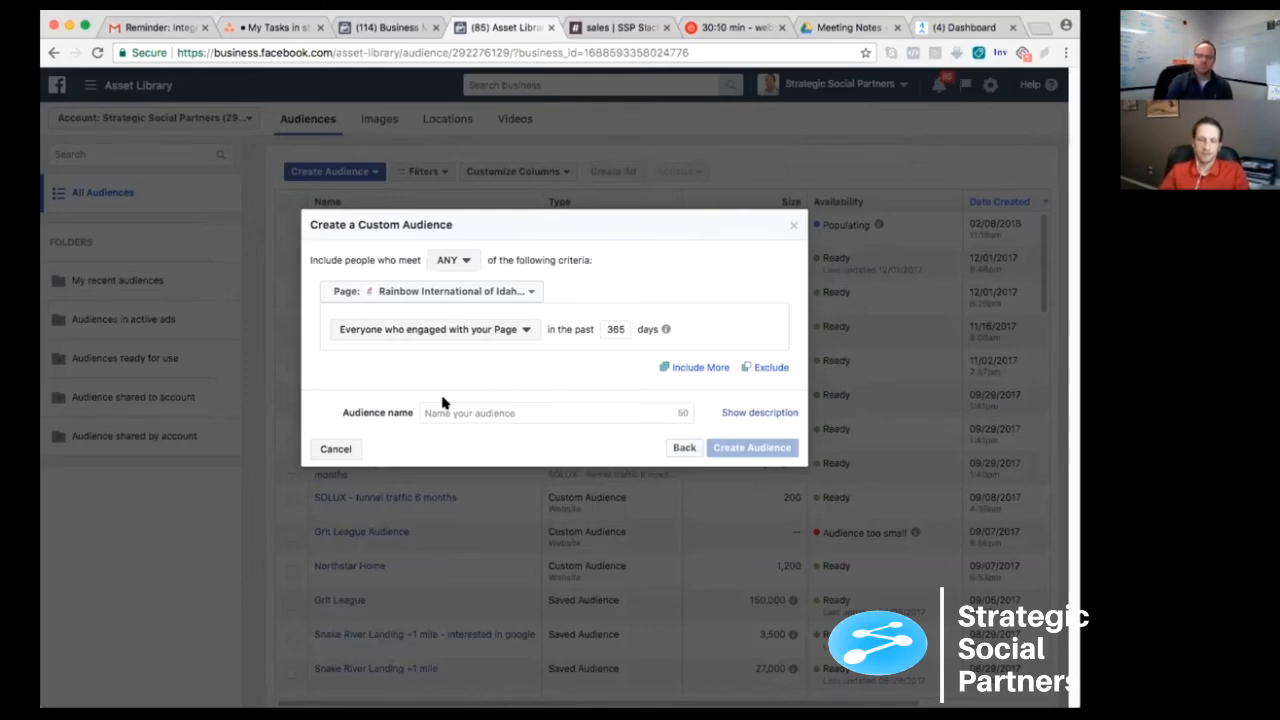
- Name the page engagement audience "Page Engagements - 365 days", create it and close the confirmation
click(443, 410)
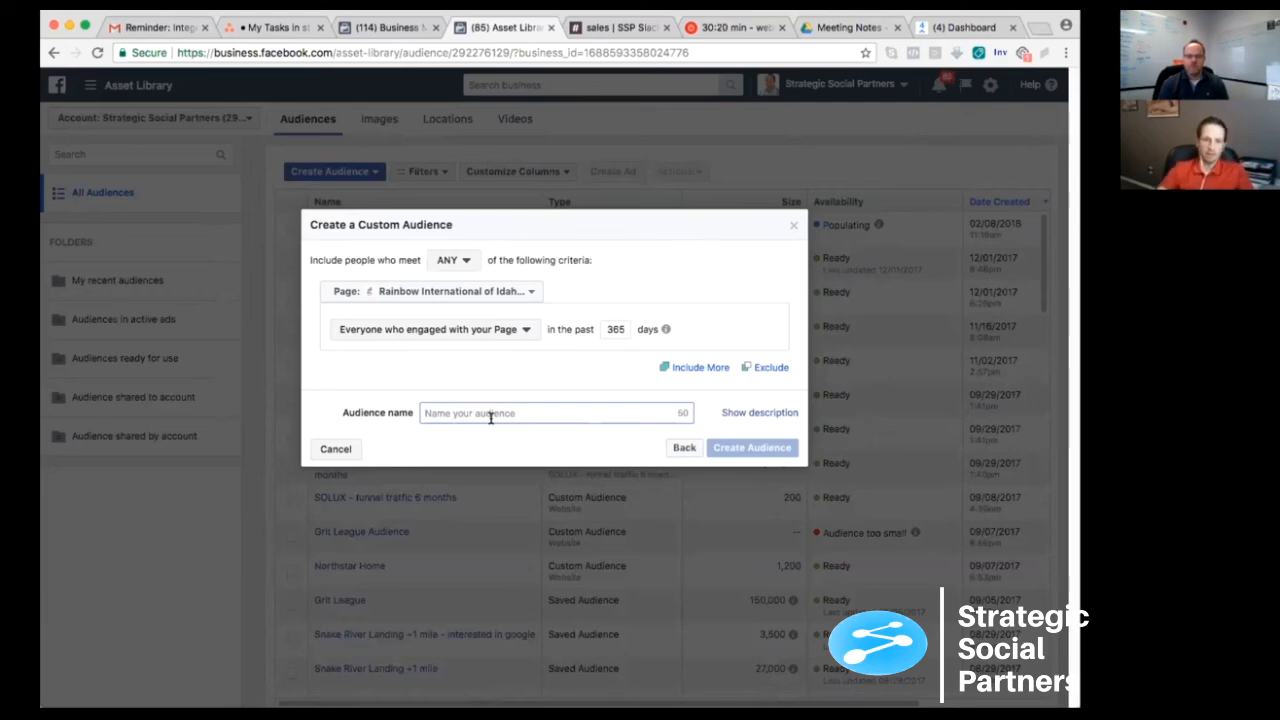
double_click(613, 329)
click(430, 410)
mouse_move(662, 331)
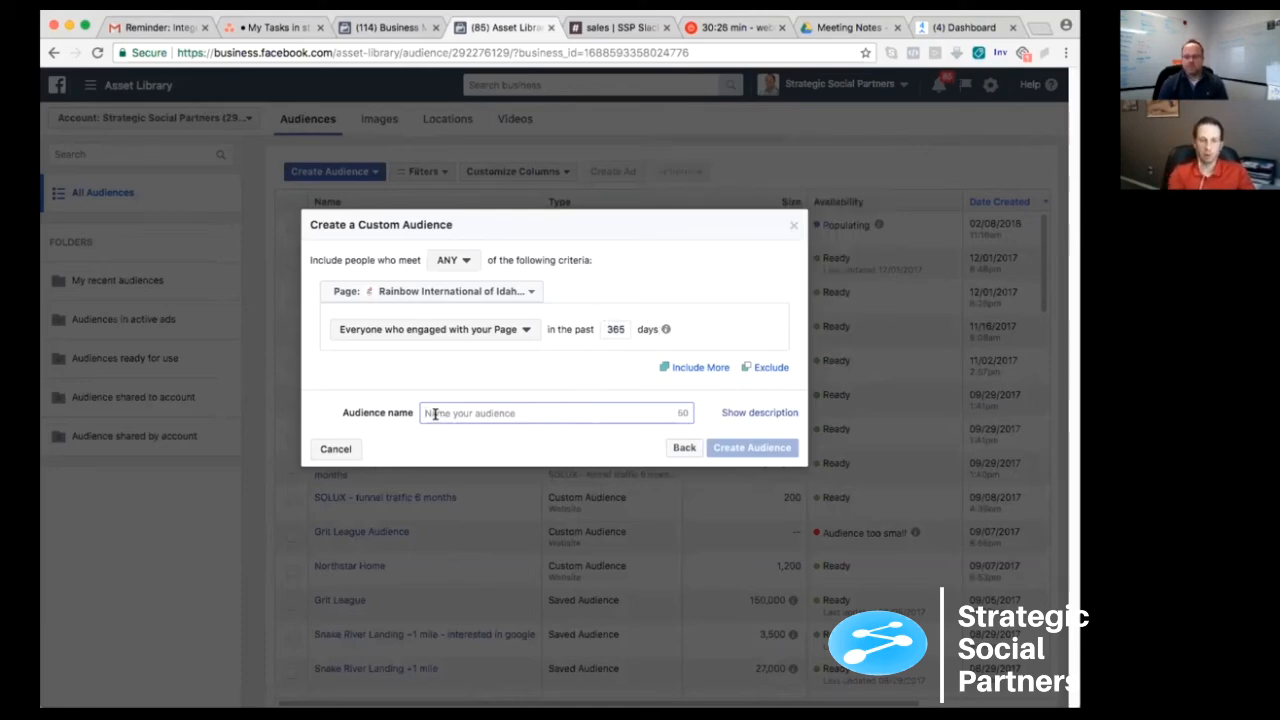
text(P)
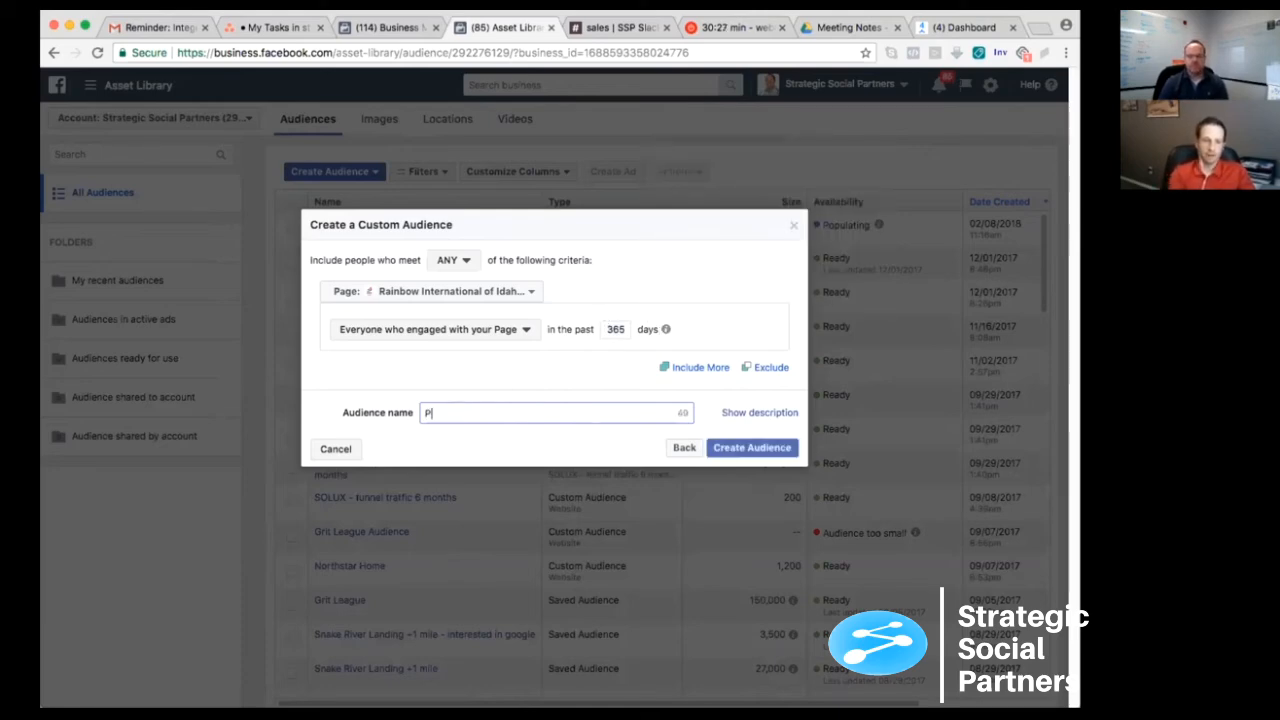
text(age Engagements )
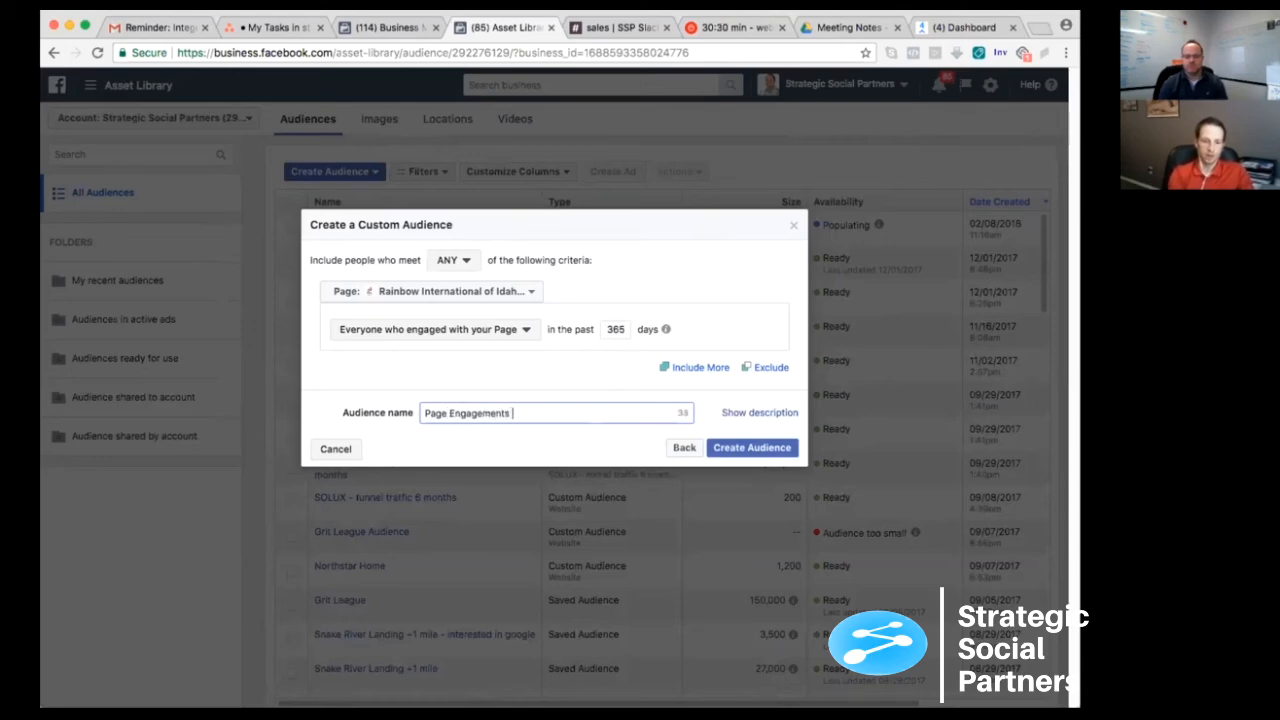
text(- 365 days)
click(775, 448)
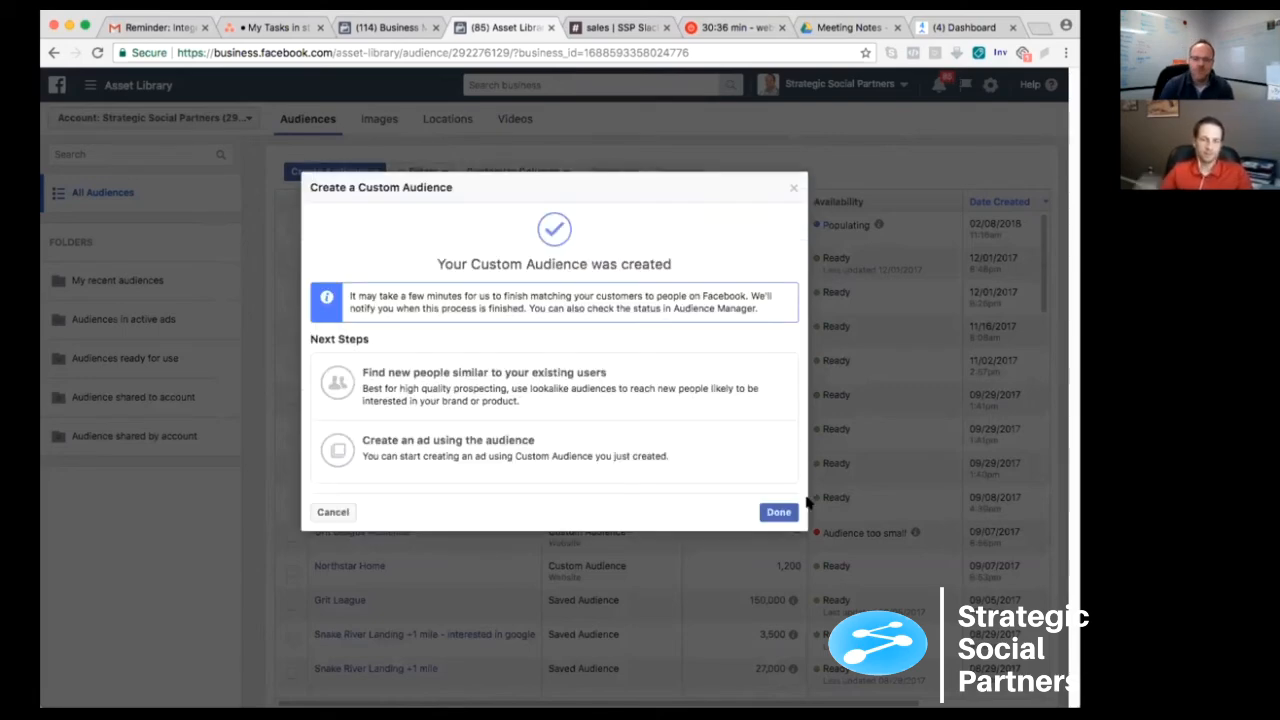
click(778, 512)
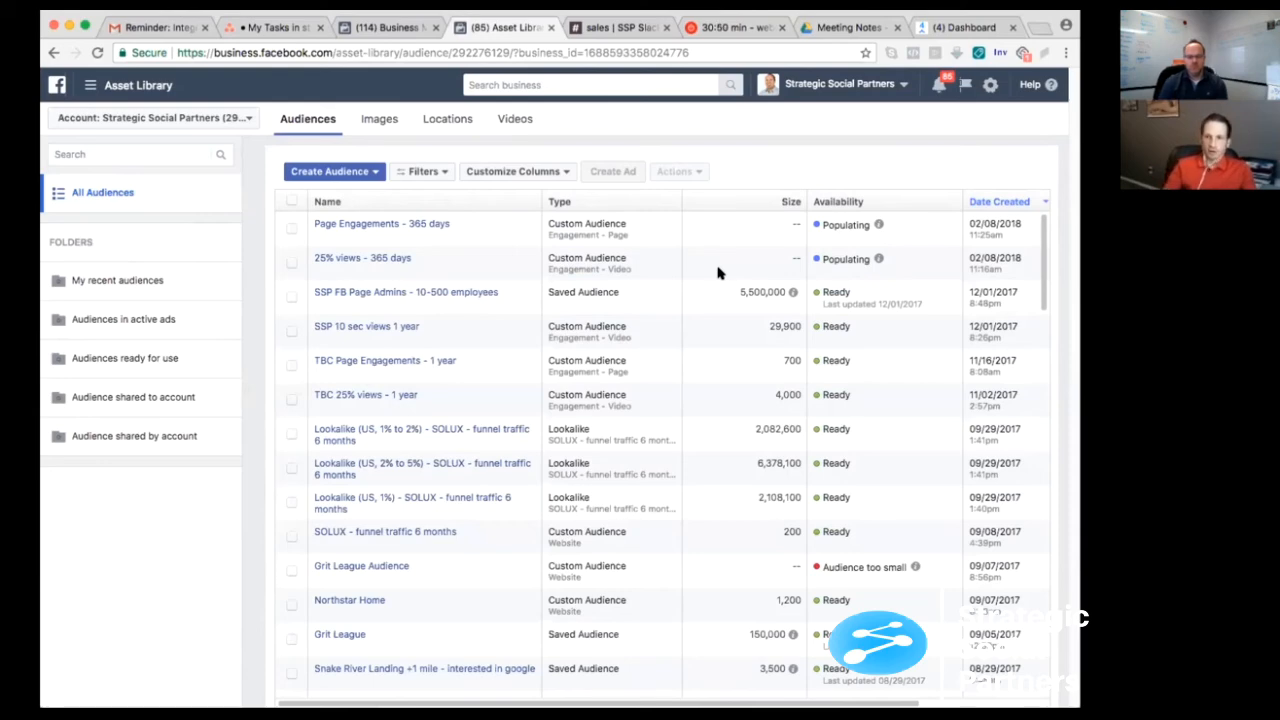
- Start a custom audience based on website traffic, covering all website visitors in the past 180 days
click(357, 172)
click(345, 193)
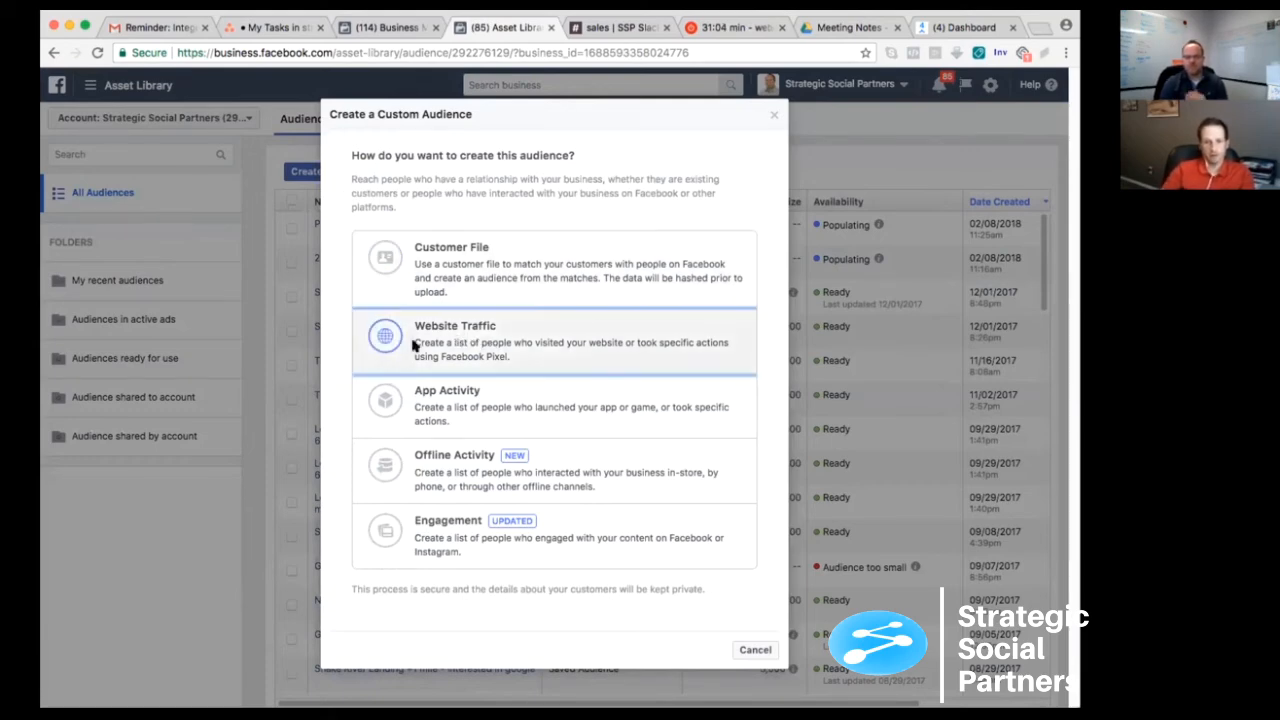
key(Escape)
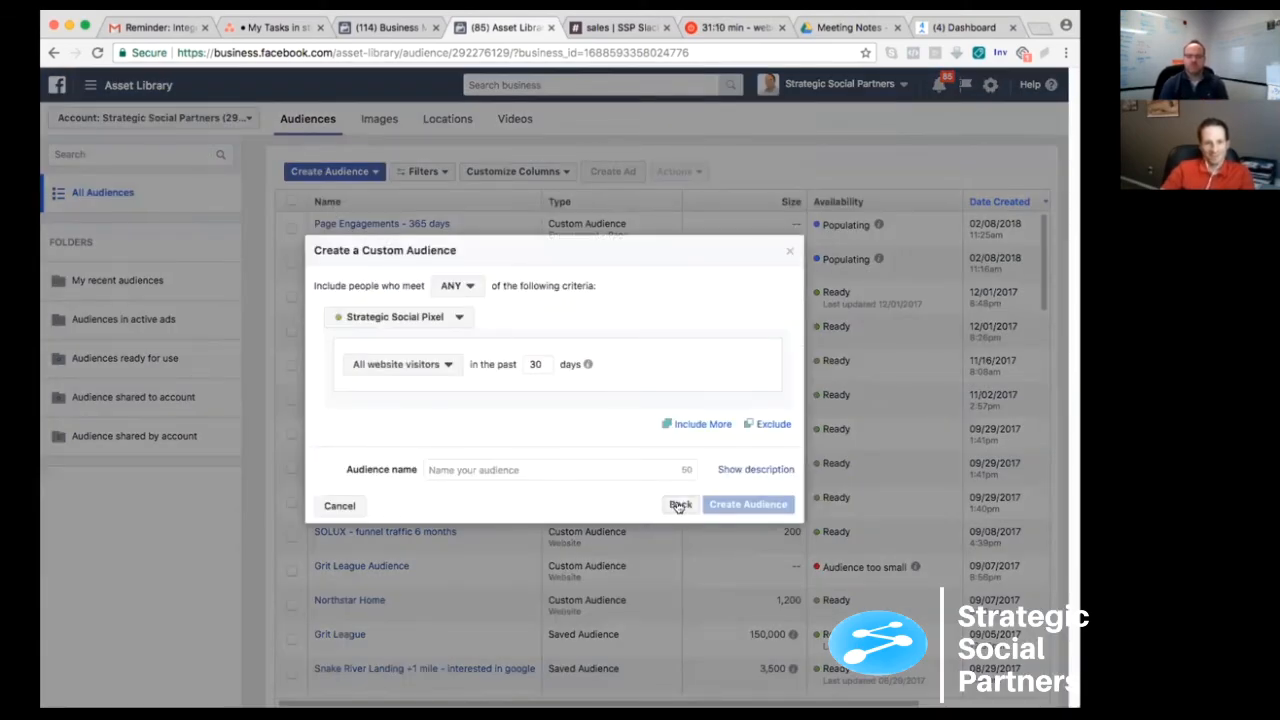
key(Escape)
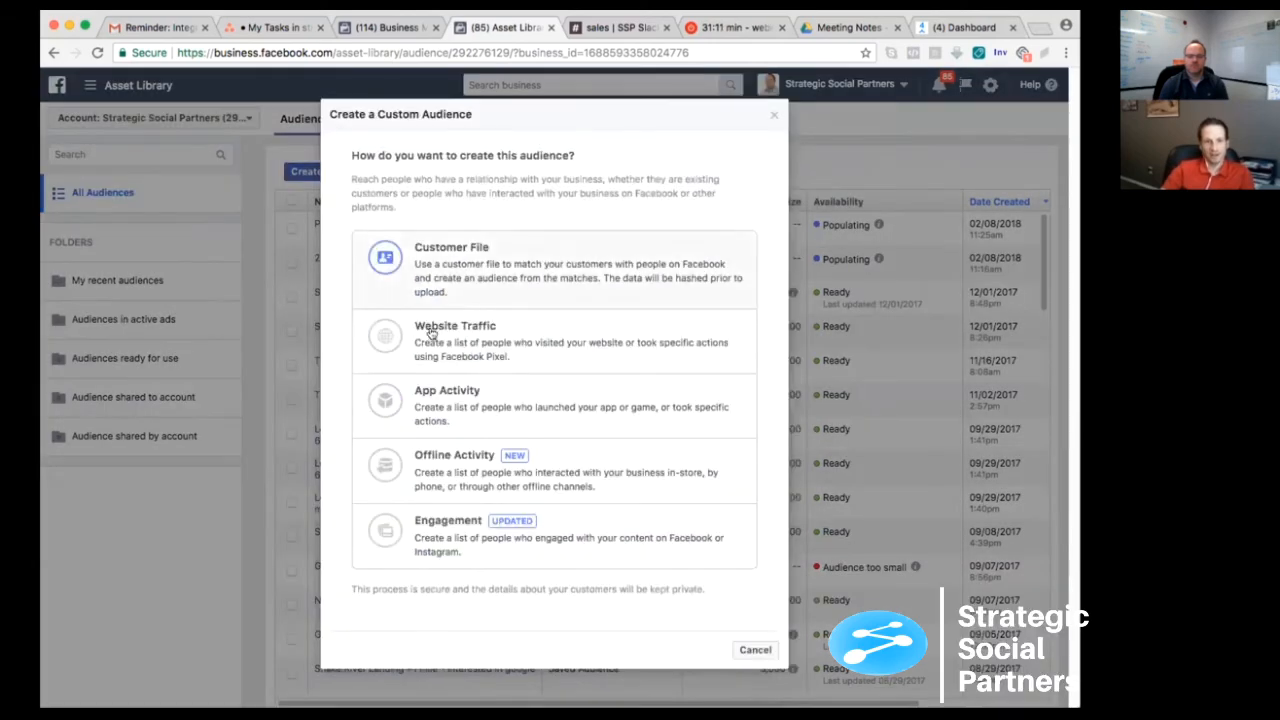
click(502, 345)
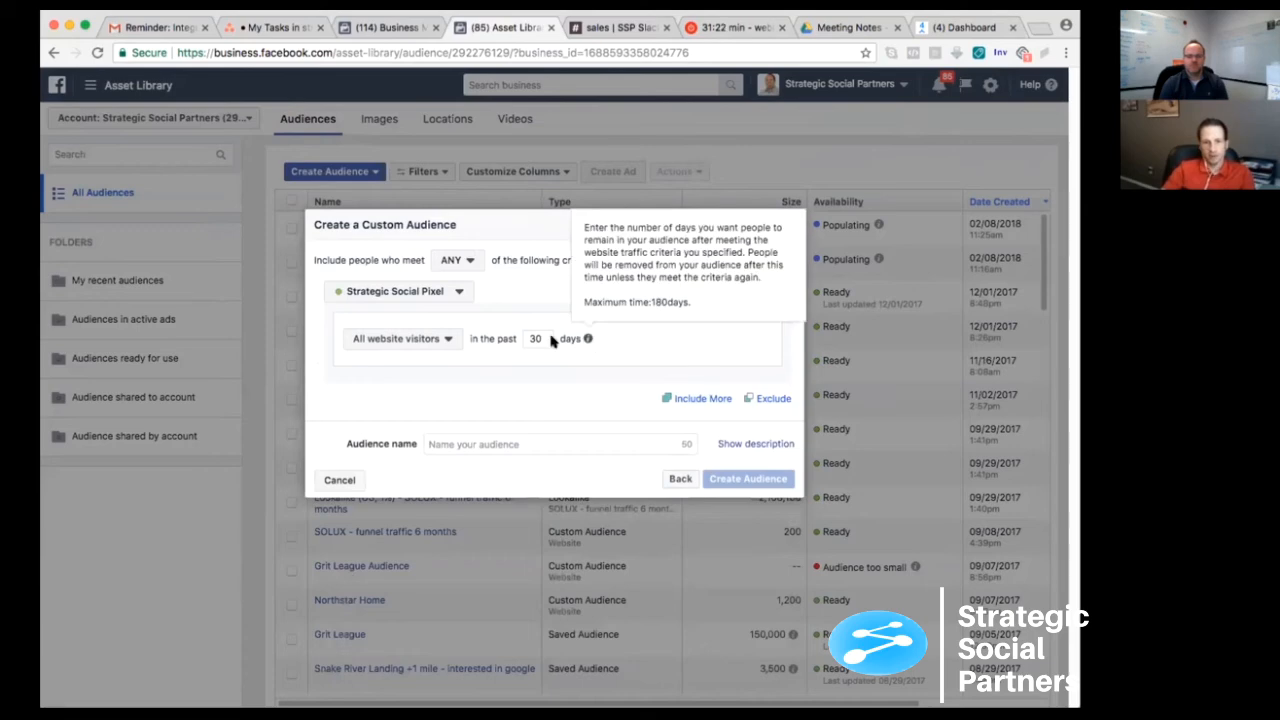
mouse_move(587, 340)
double_click(533, 339)
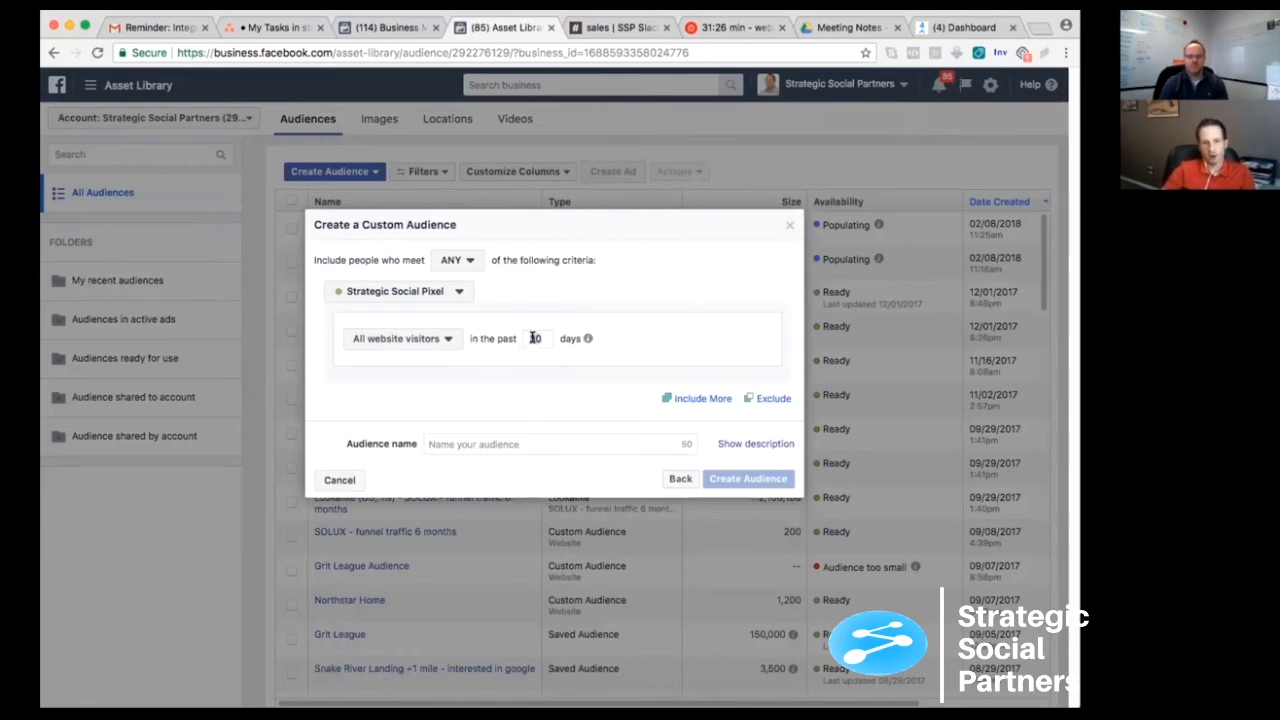
text(180)
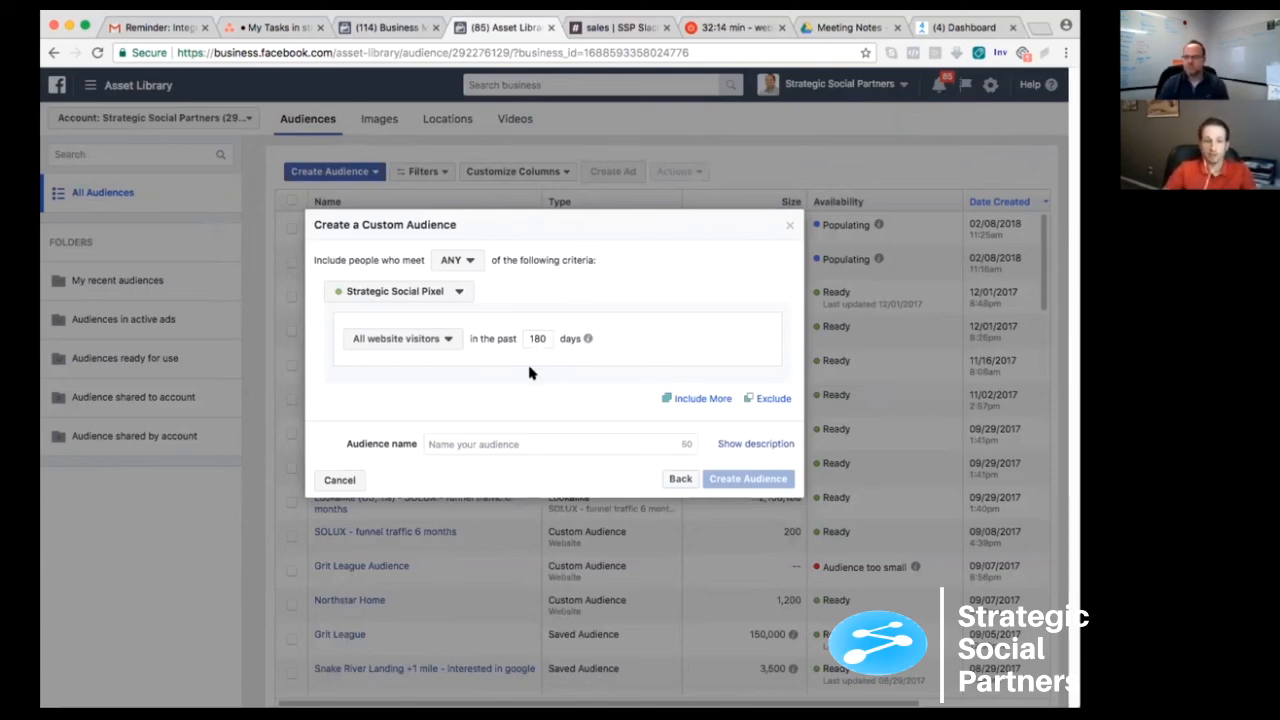
- Name the website audience "Website traffic - 6 months", create it and close the confirmation
click(447, 444)
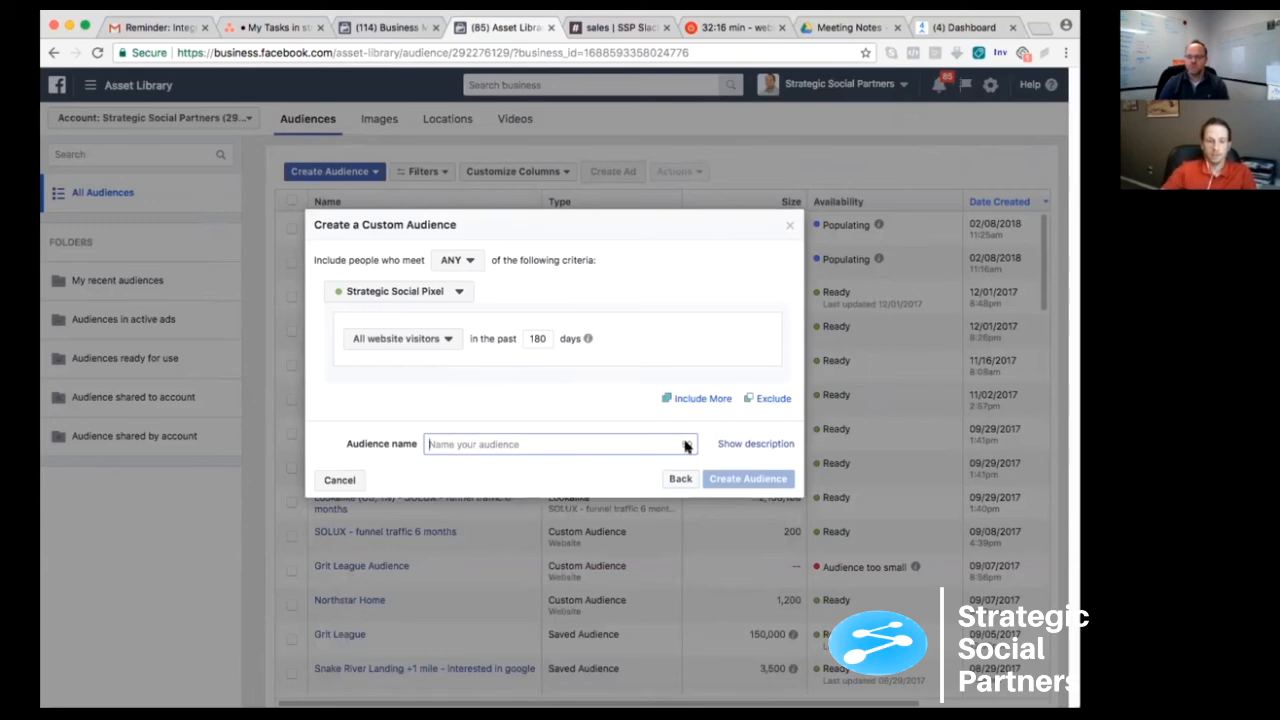
text(Websit)
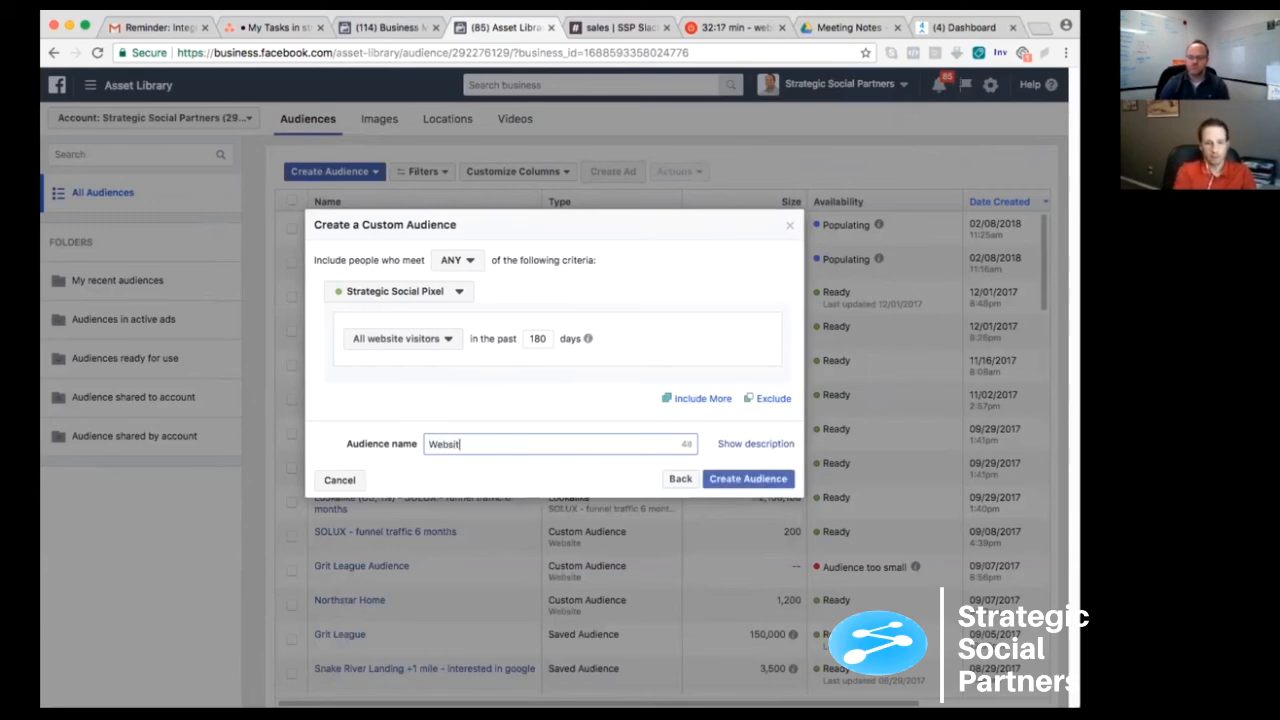
text(e traffic - )
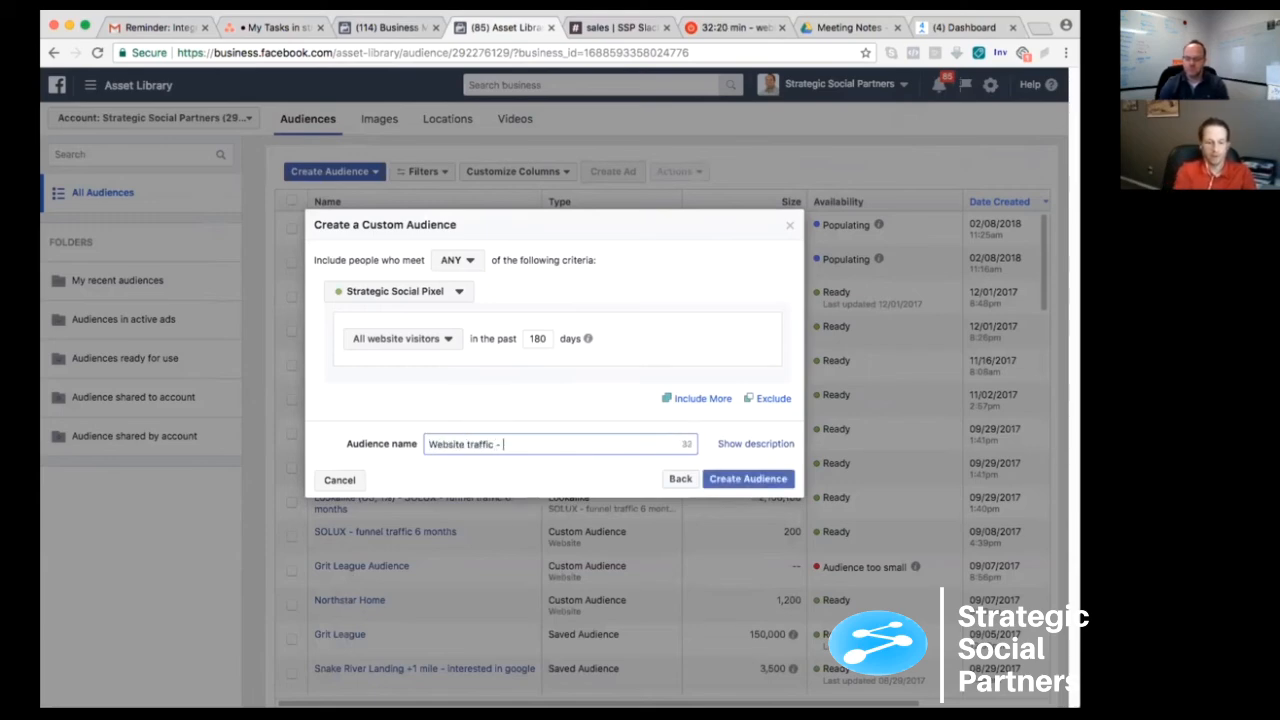
text(6 months)
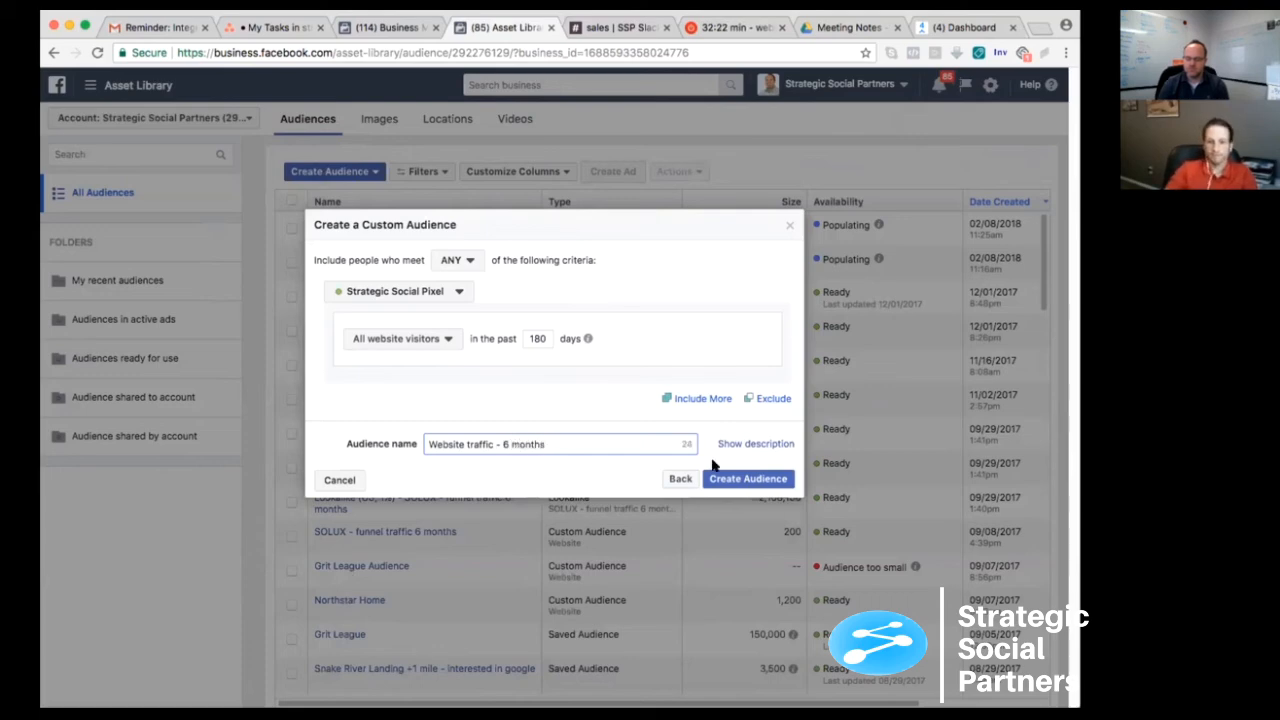
click(733, 480)
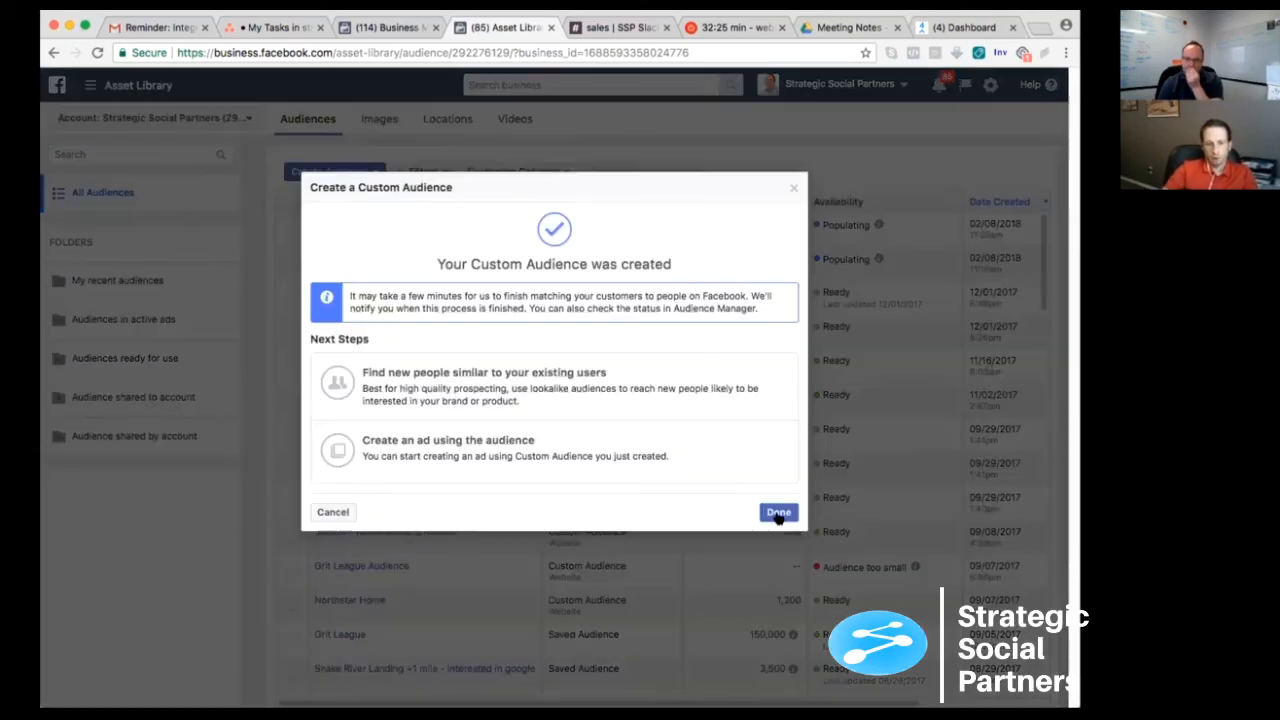
click(778, 513)
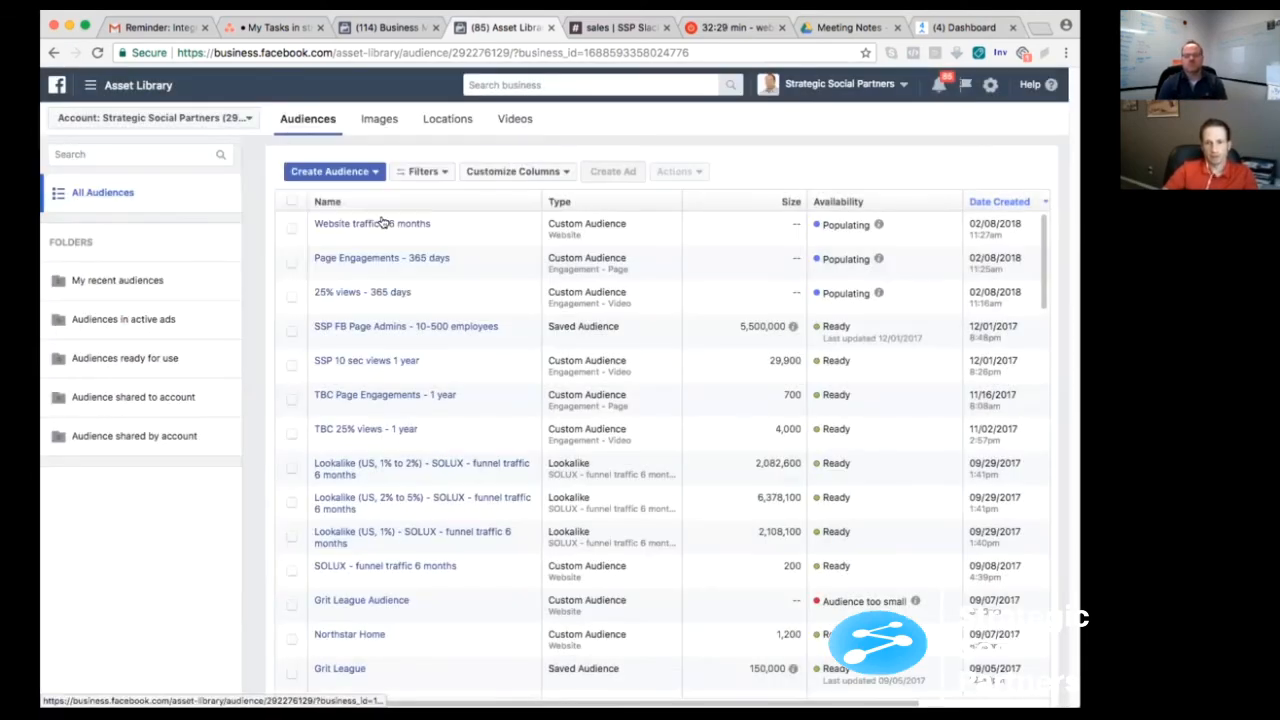
mouse_move(383, 223)
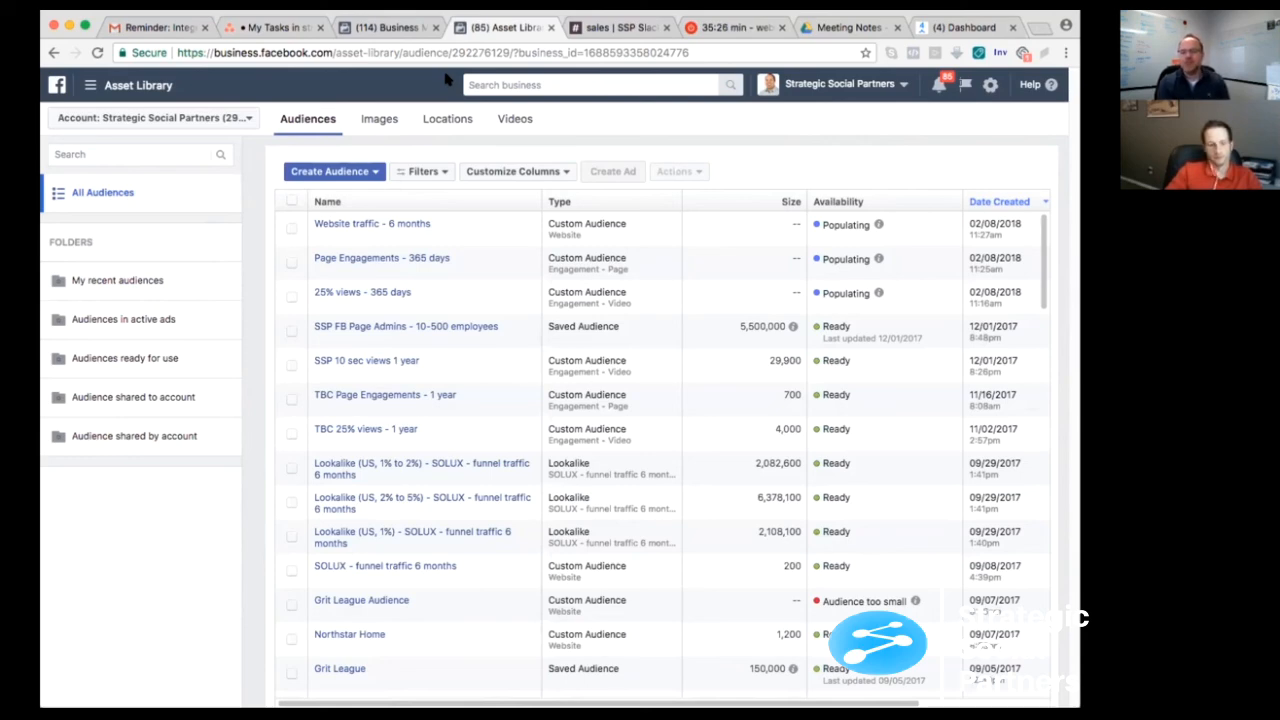
click(370, 171)
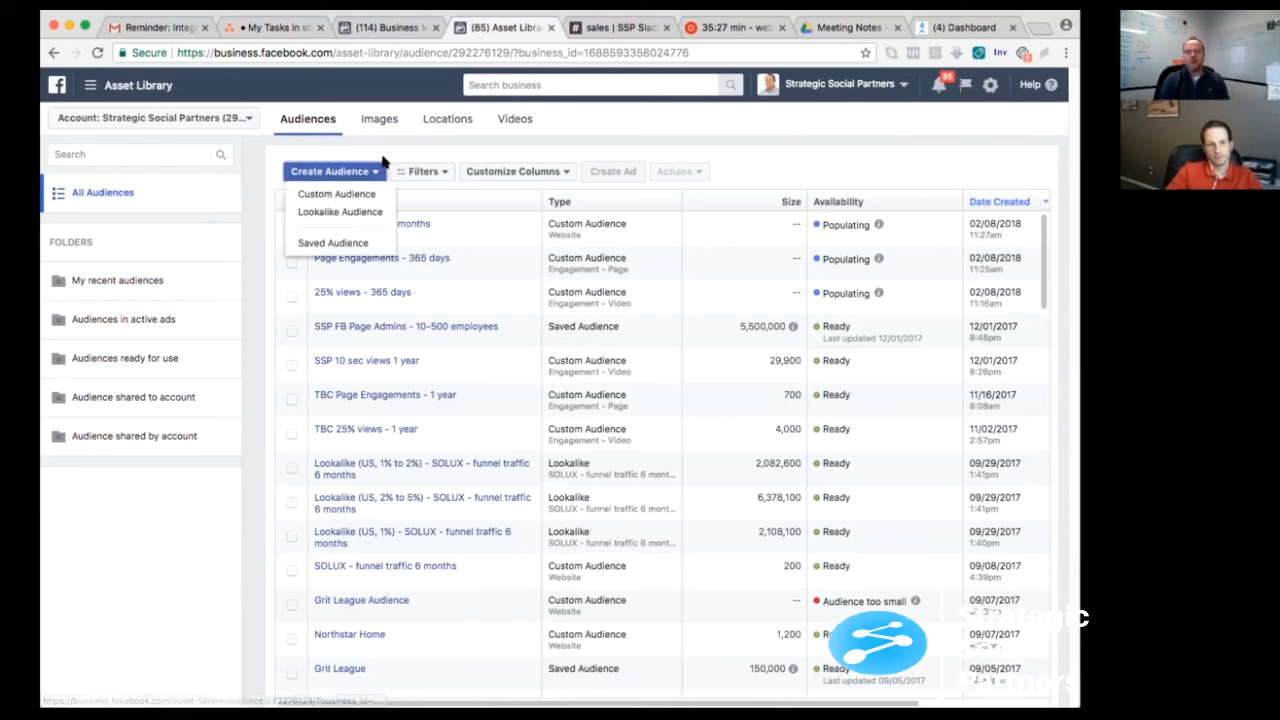
click(347, 195)
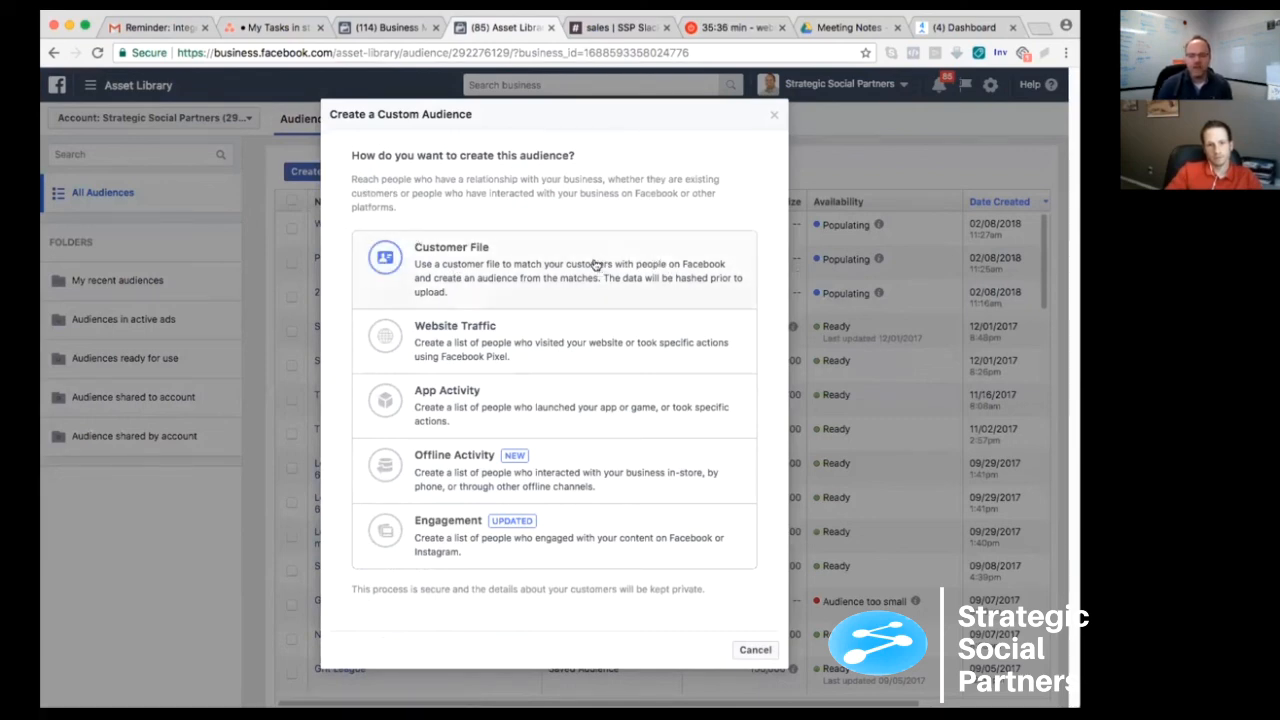
click(751, 647)
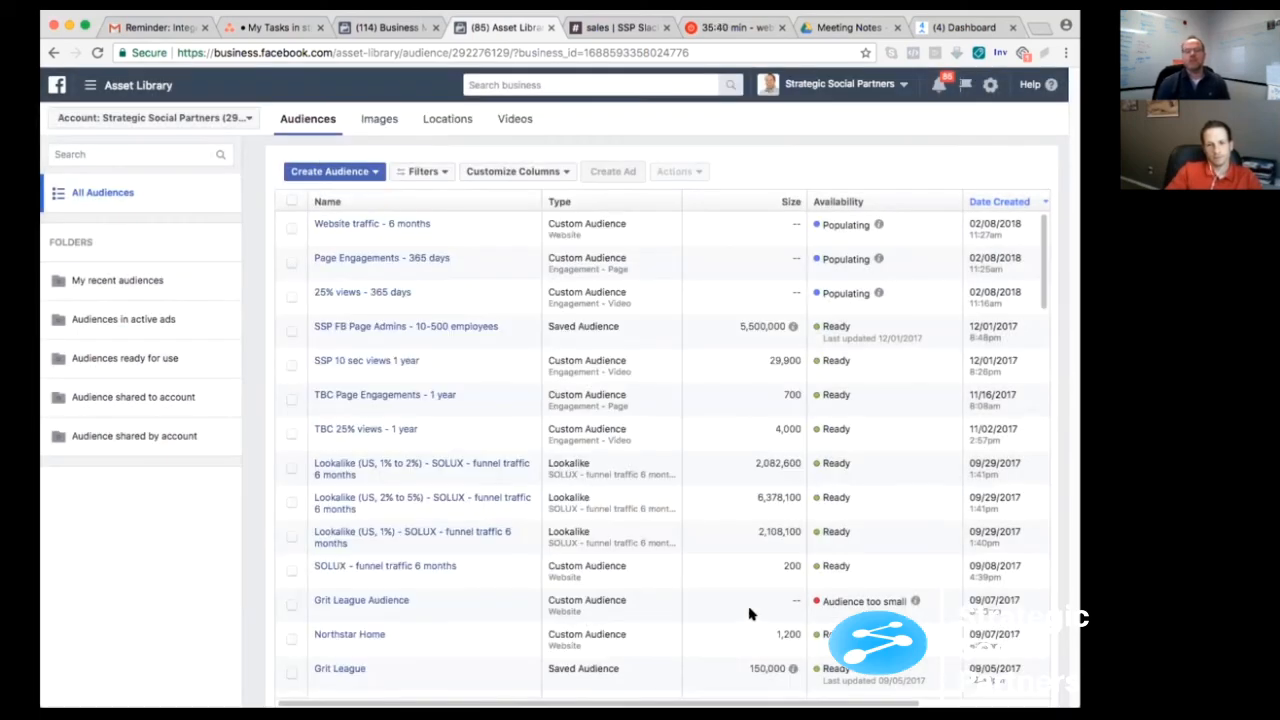